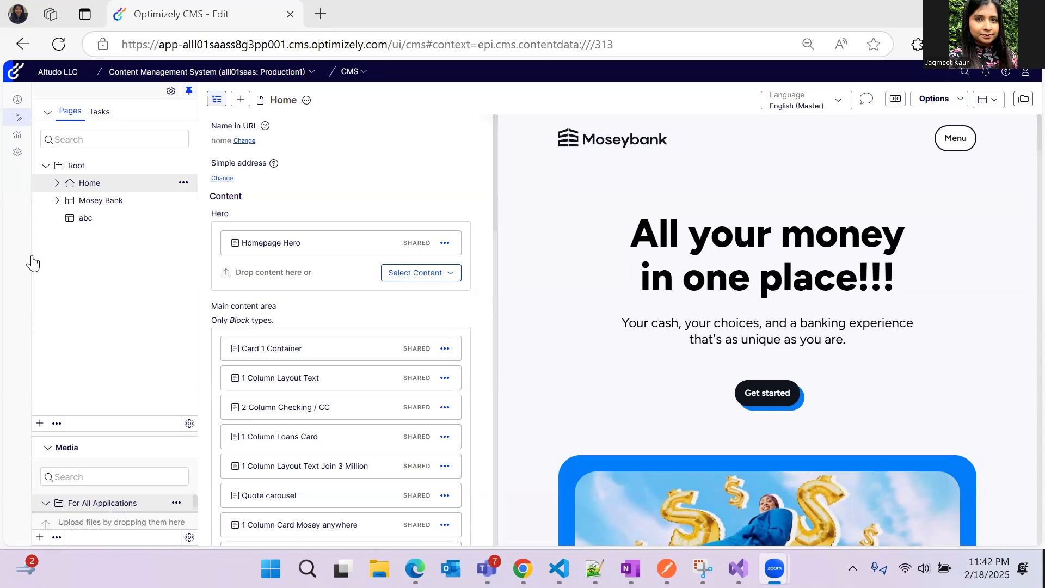
# - Open the content types settings and review the filter options for content type and access level
pyautogui.click(17, 153)
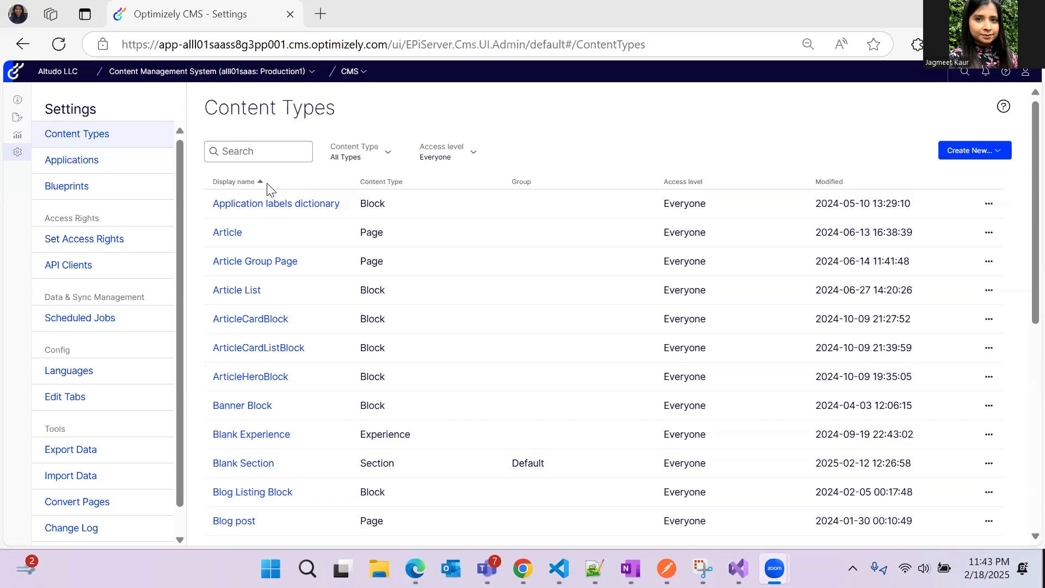
pyautogui.scroll(-3, 233, 408)
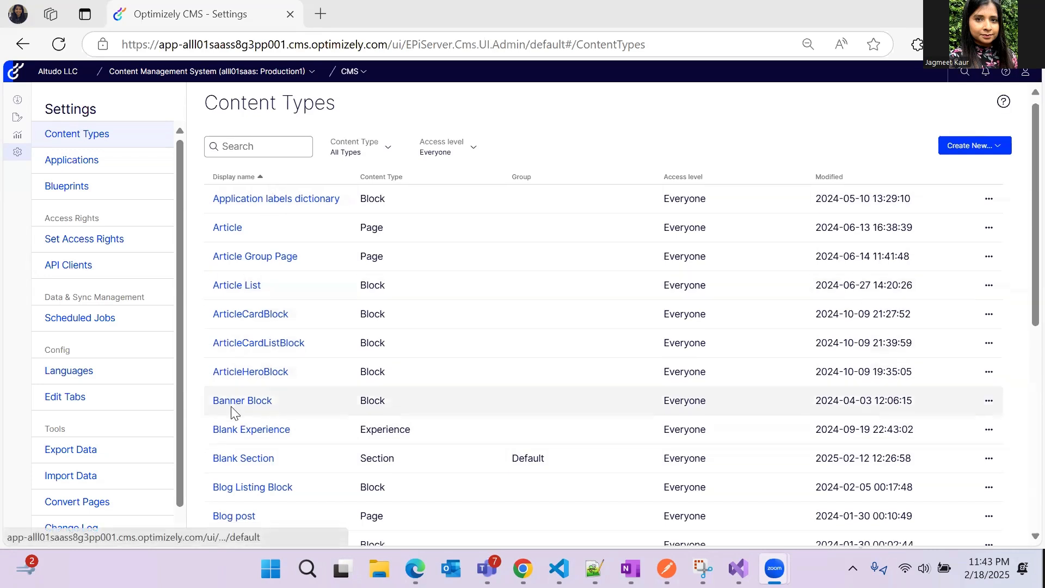
pyautogui.scroll(3, 233, 413)
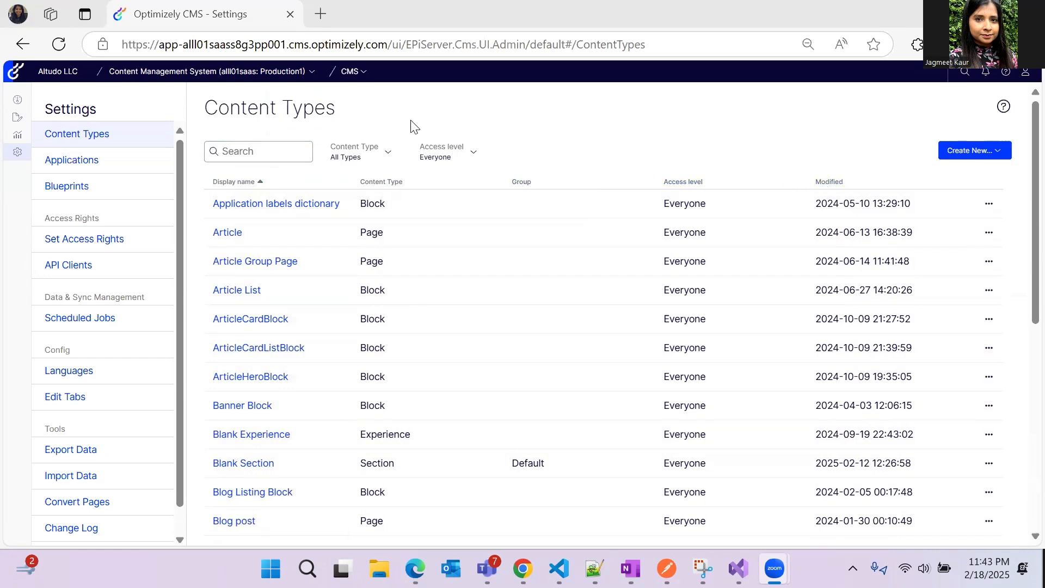
pyautogui.click(350, 157)
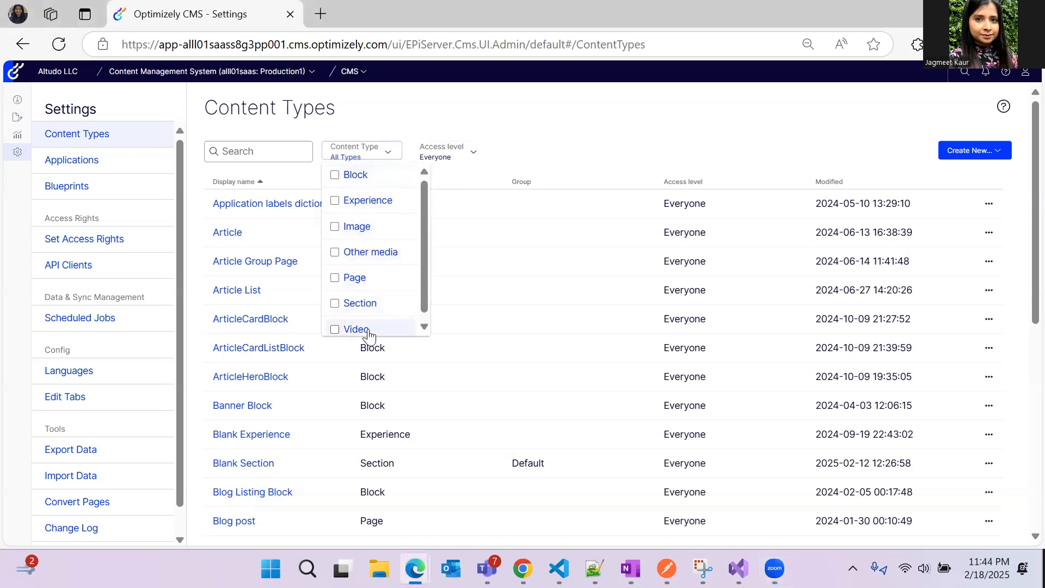
pyautogui.click(450, 157)
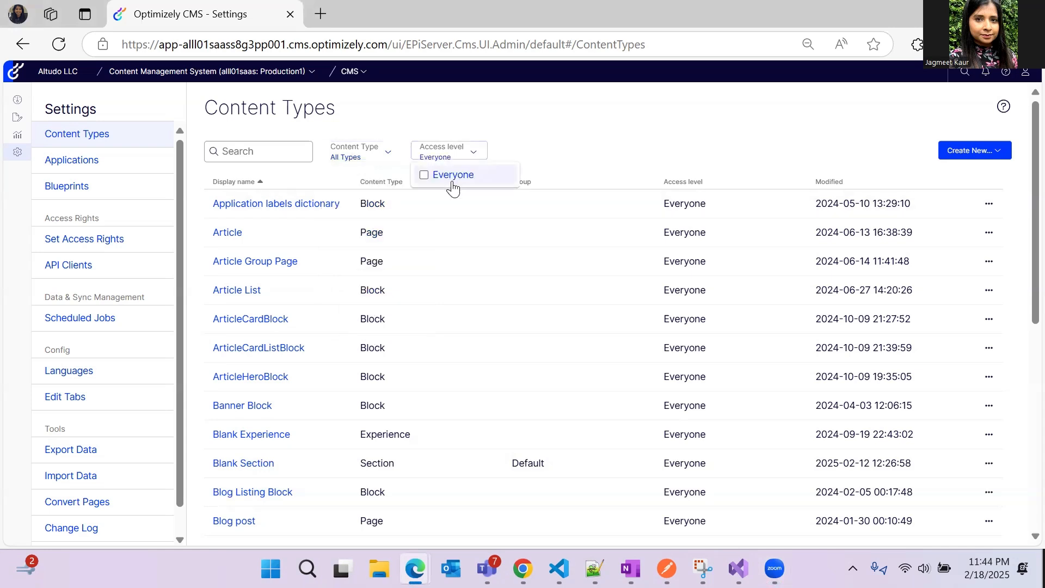
pyautogui.click(574, 163)
# - Search the content types for "blog post" and clear the search to restore the full list
pyautogui.click(265, 152)
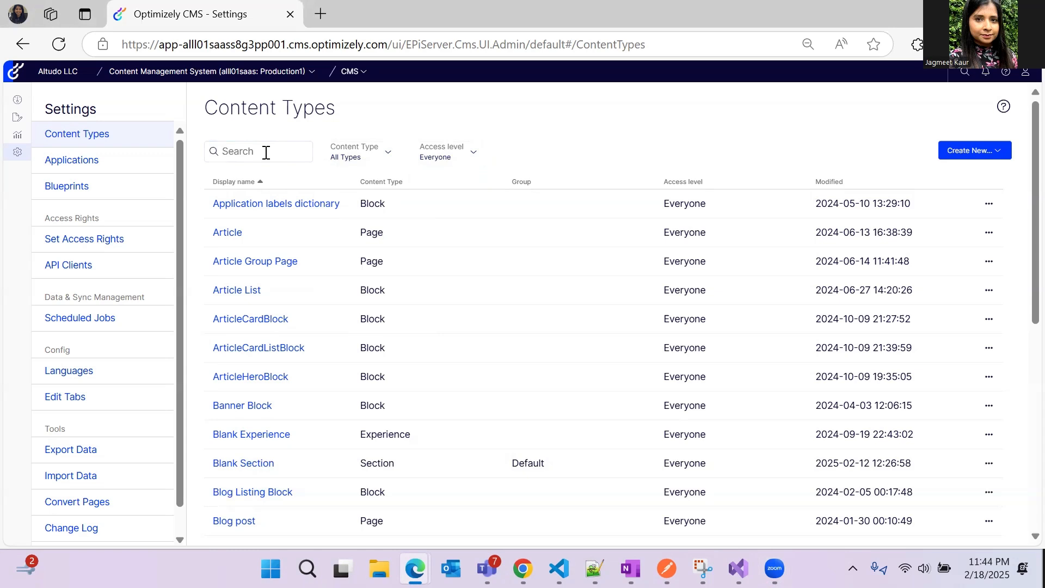
pyautogui.write('blog')
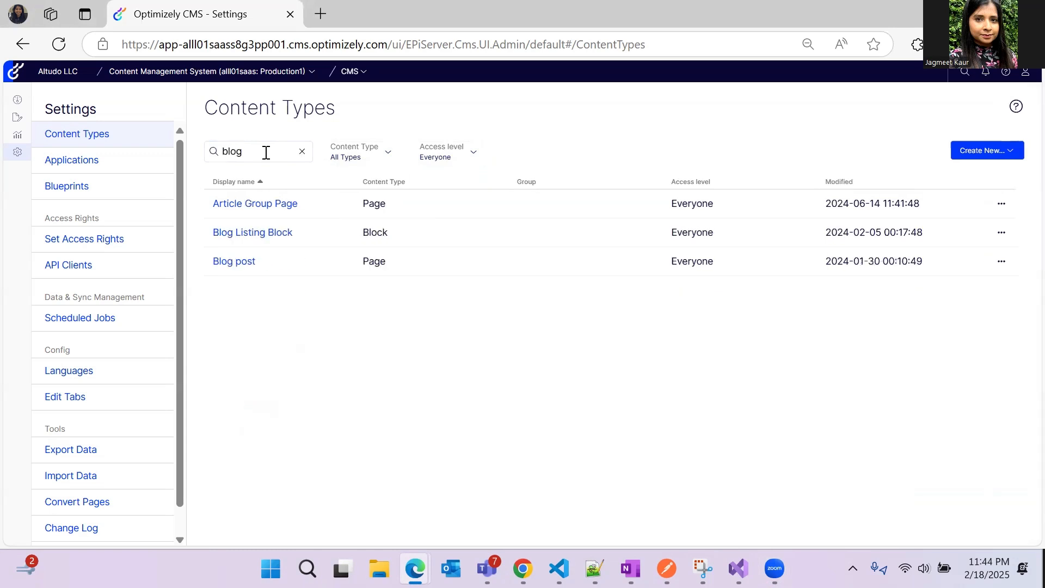
pyautogui.write(' post')
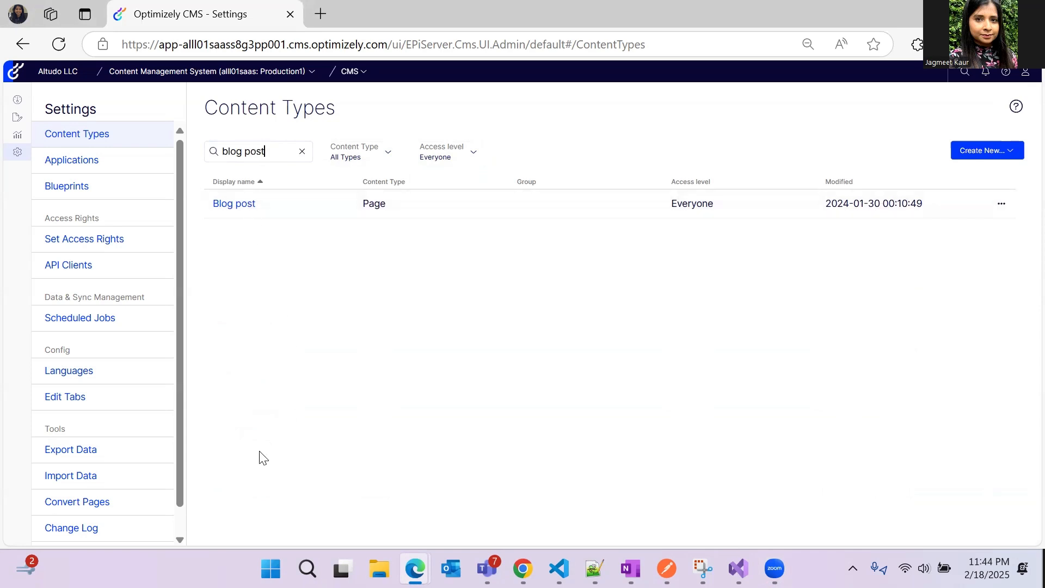
pyautogui.click(301, 154)
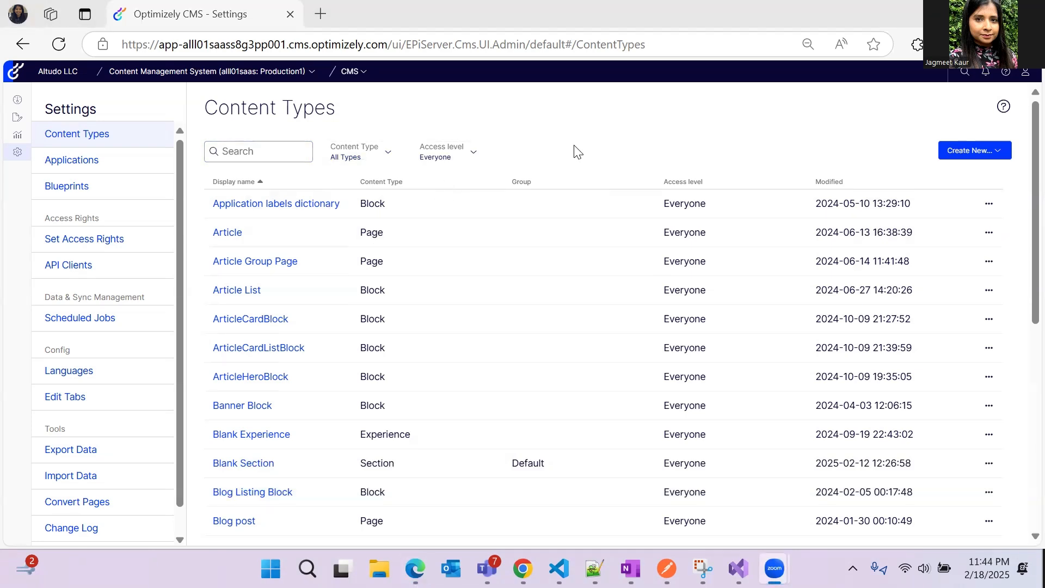
# - View the kinds of content type that can be created, without creating one
pyautogui.click(966, 153)
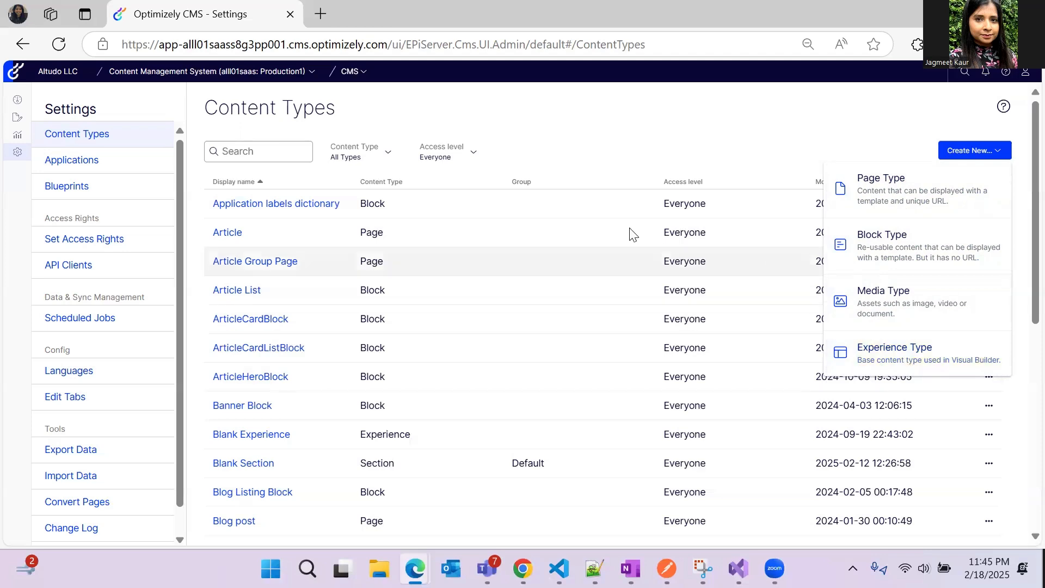
pyautogui.click(541, 146)
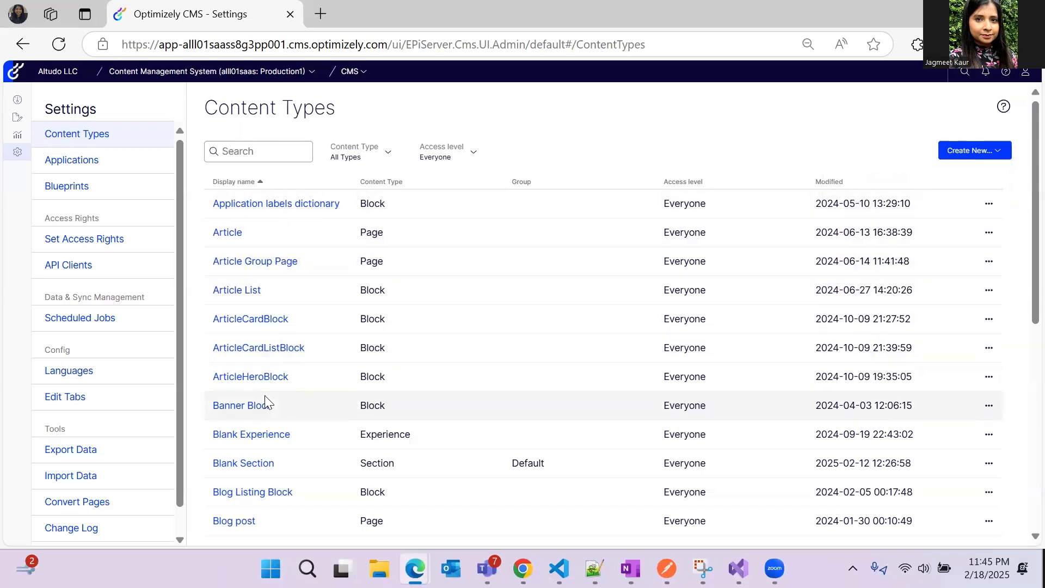
# - Open the Banner Block content type's properties and view the data types available for a new property
pyautogui.click(243, 413)
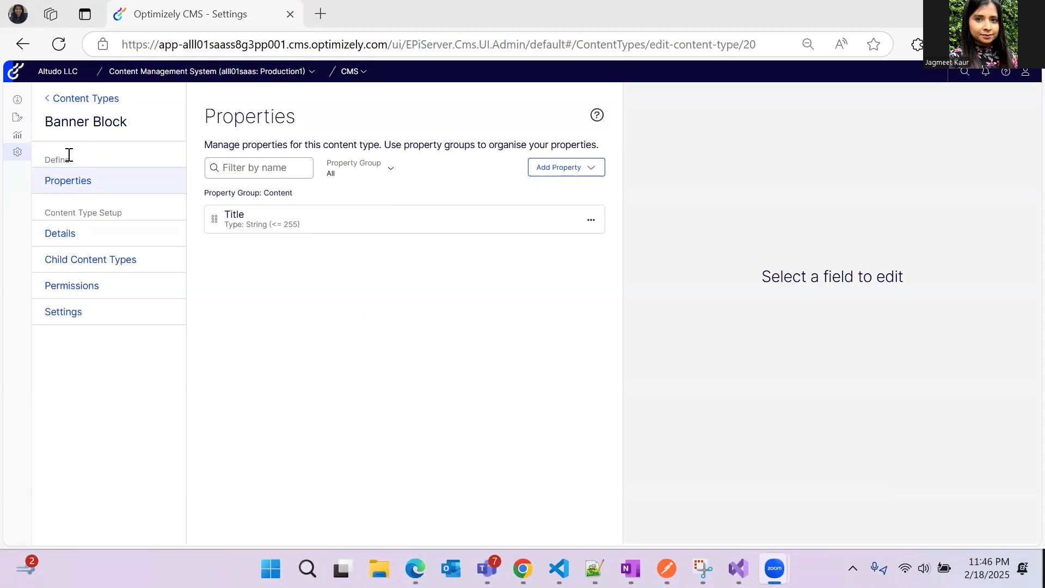
pyautogui.click(60, 189)
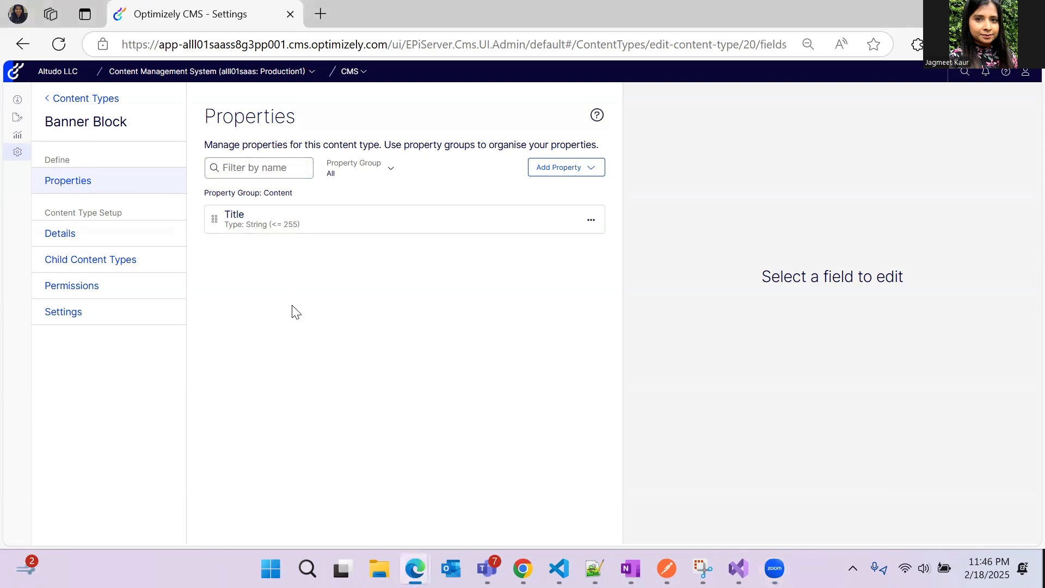
pyautogui.click(561, 173)
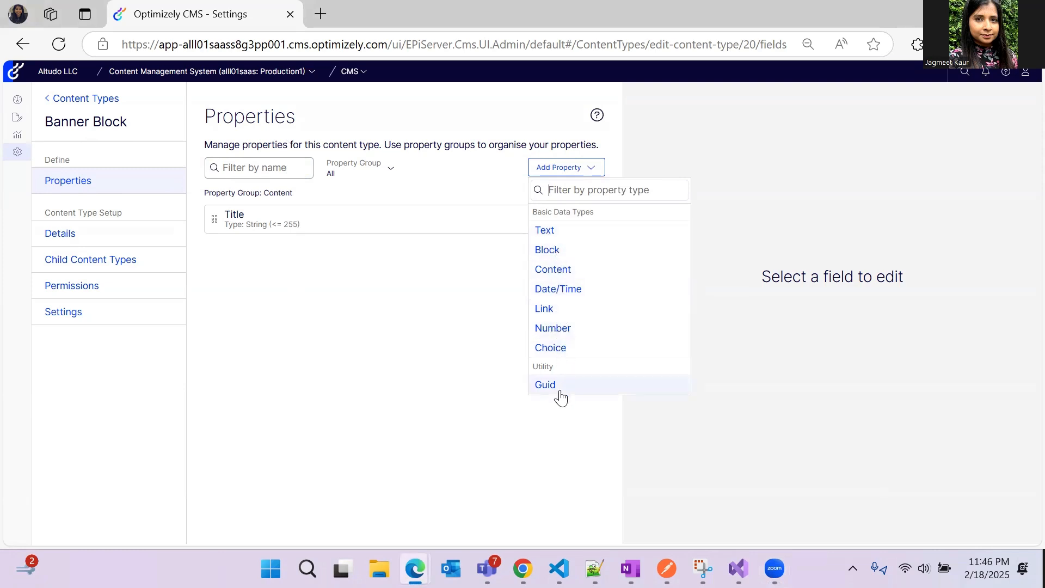
pyautogui.click(415, 329)
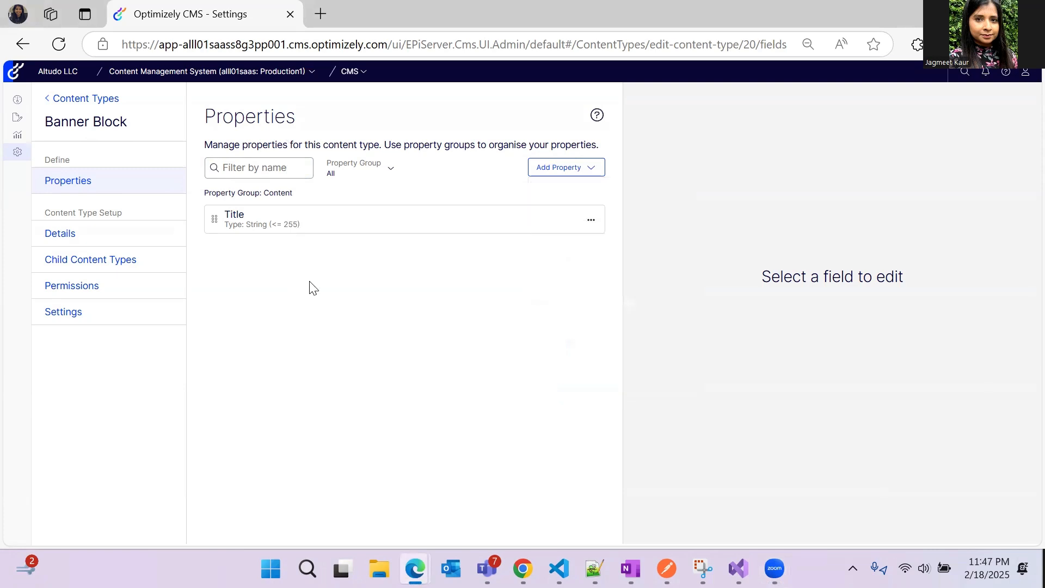
# - Open the Title property's configuration and review its name and user interface settings, including Display in edit view and Display name
pyautogui.click(245, 221)
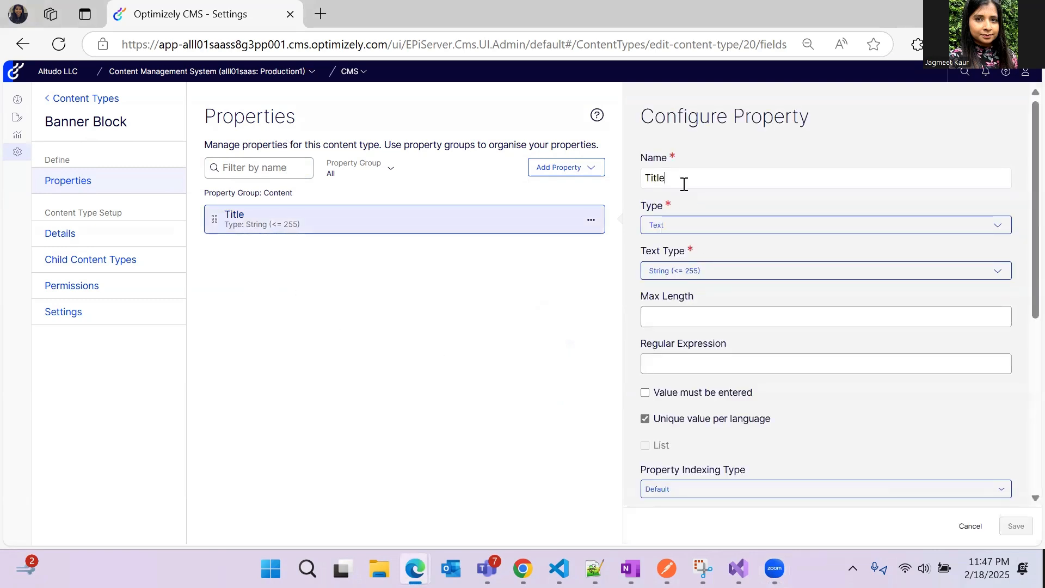
pyautogui.doubleClick(654, 158)
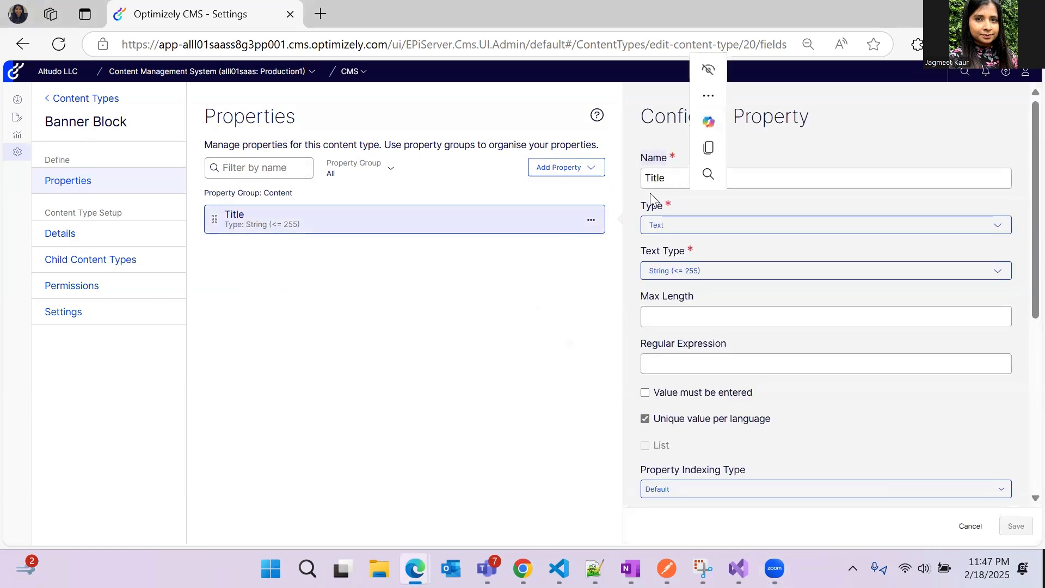
pyautogui.scroll(-5, 737, 430)
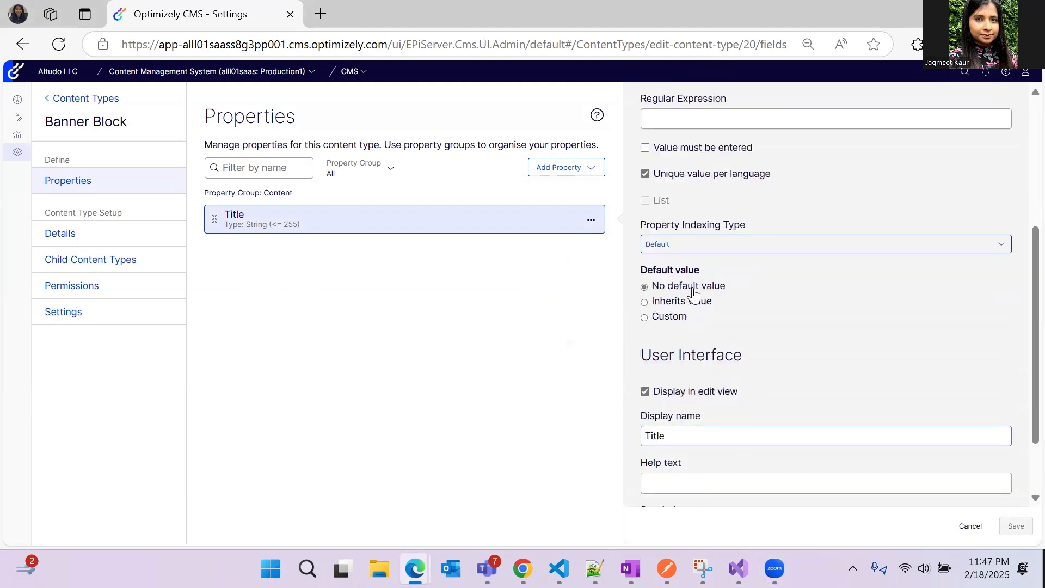
pyautogui.scroll(-2, 704, 361)
pyautogui.click(665, 355)
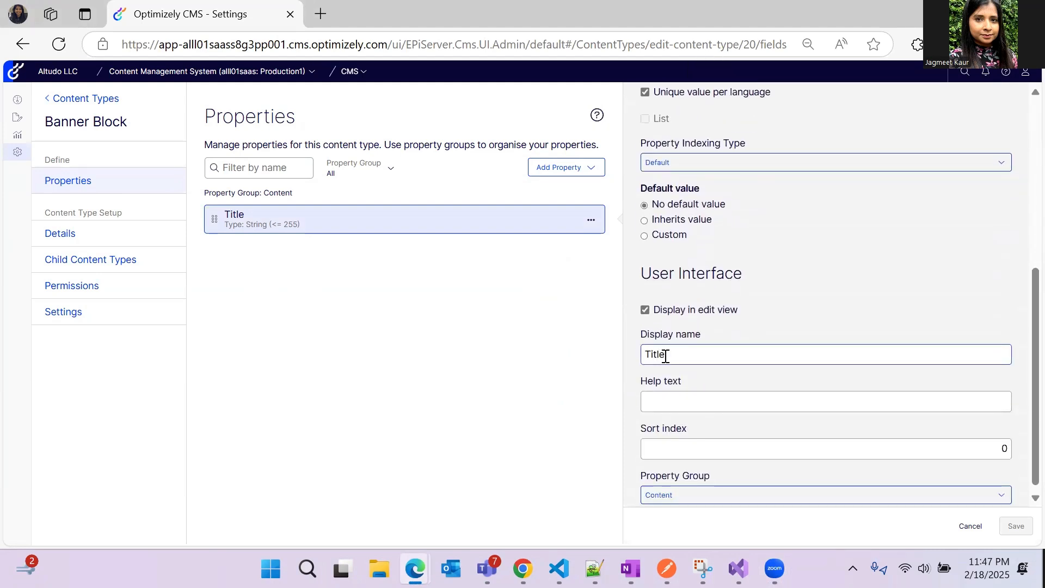
pyautogui.moveTo(668, 312); pyautogui.dragTo(737, 317)
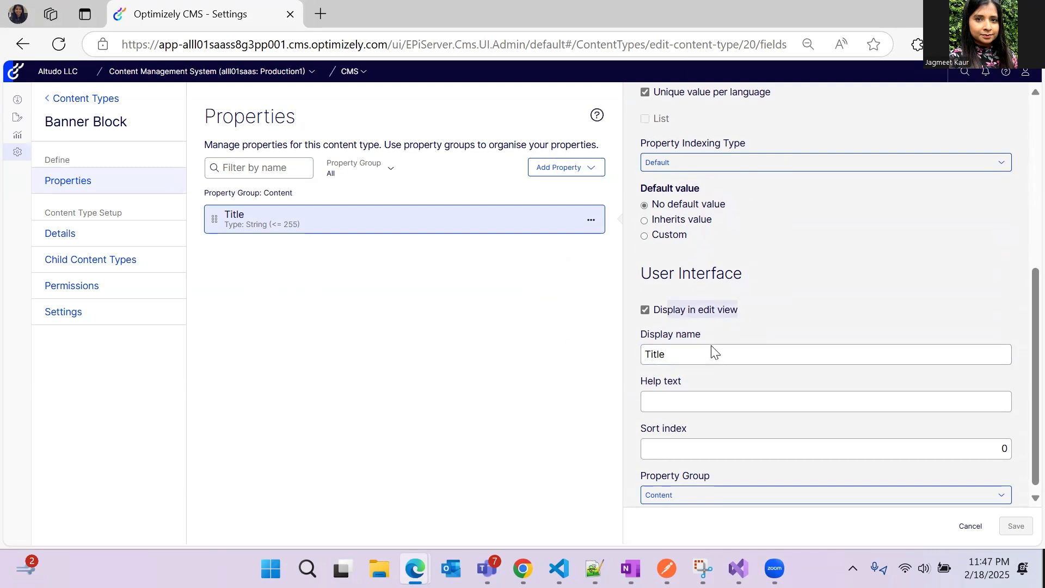
pyautogui.scroll(-1, 684, 473)
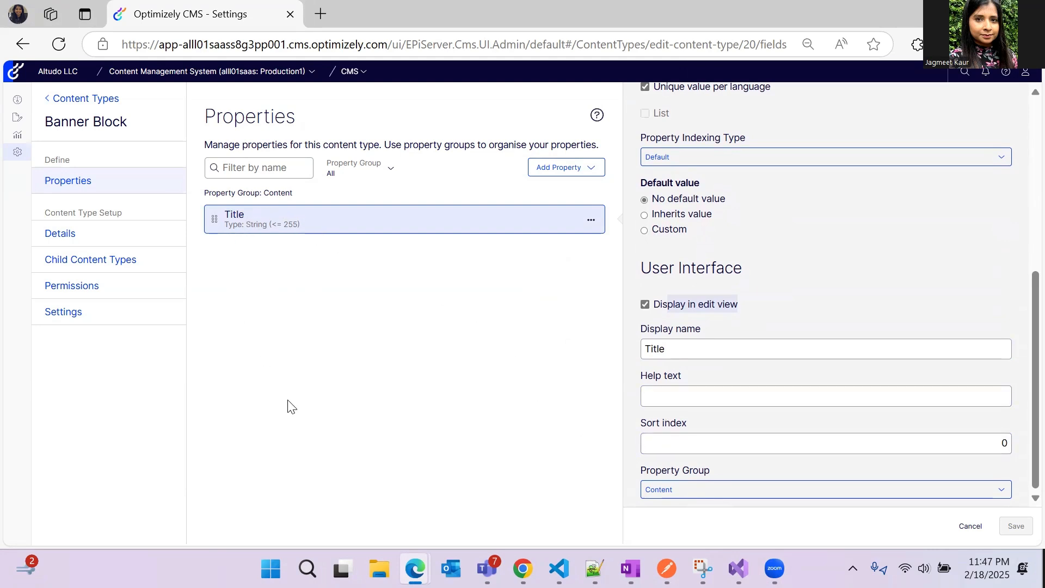
# - Try the Custom default value for the Title property and switch it back to No default value
pyautogui.scroll(2, 701, 444)
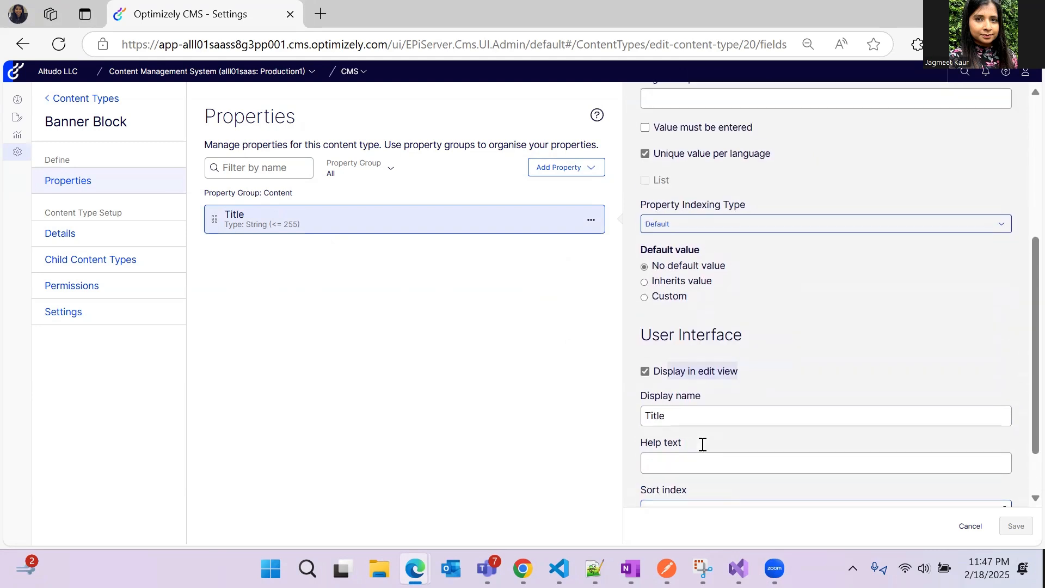
pyautogui.scroll(2, 714, 411)
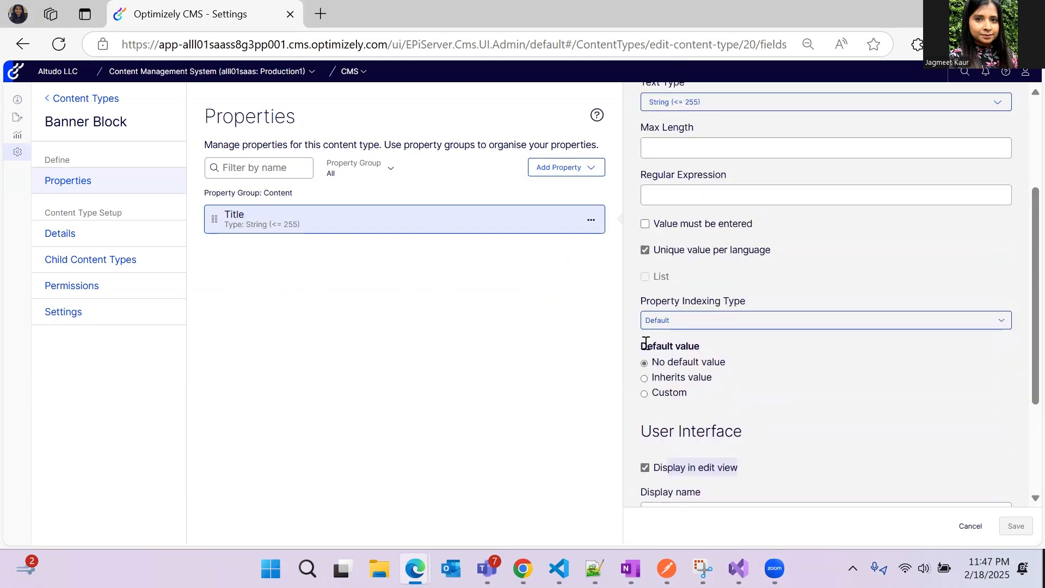
pyautogui.moveTo(642, 344); pyautogui.dragTo(715, 356)
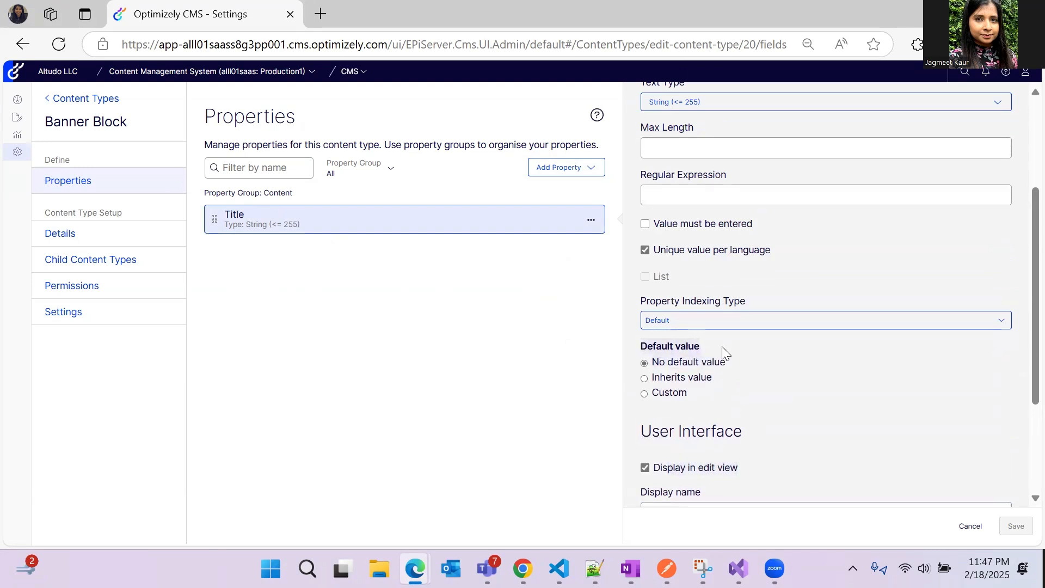
pyautogui.moveTo(723, 353); pyautogui.dragTo(646, 367)
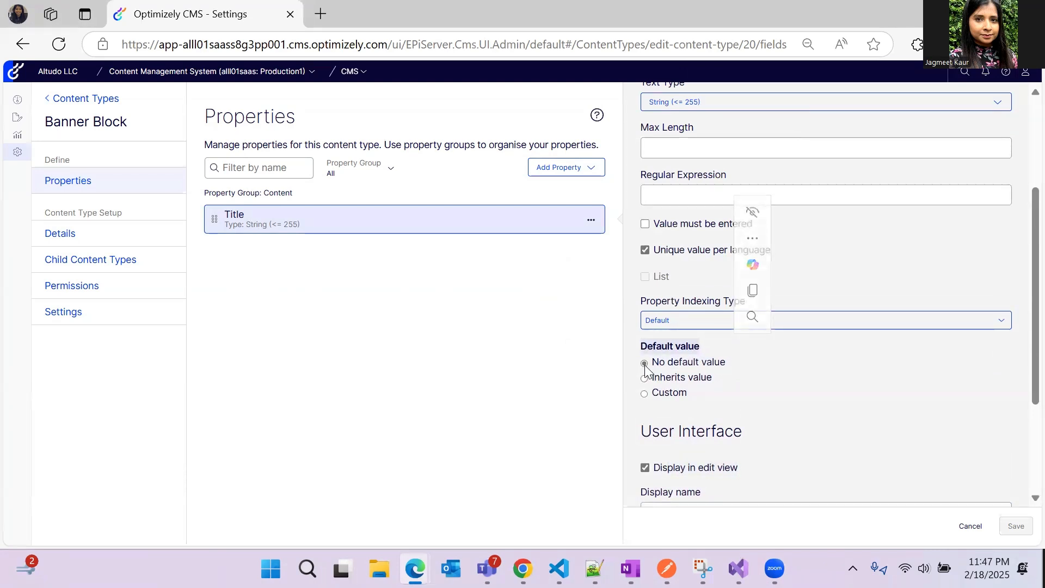
pyautogui.click(733, 364)
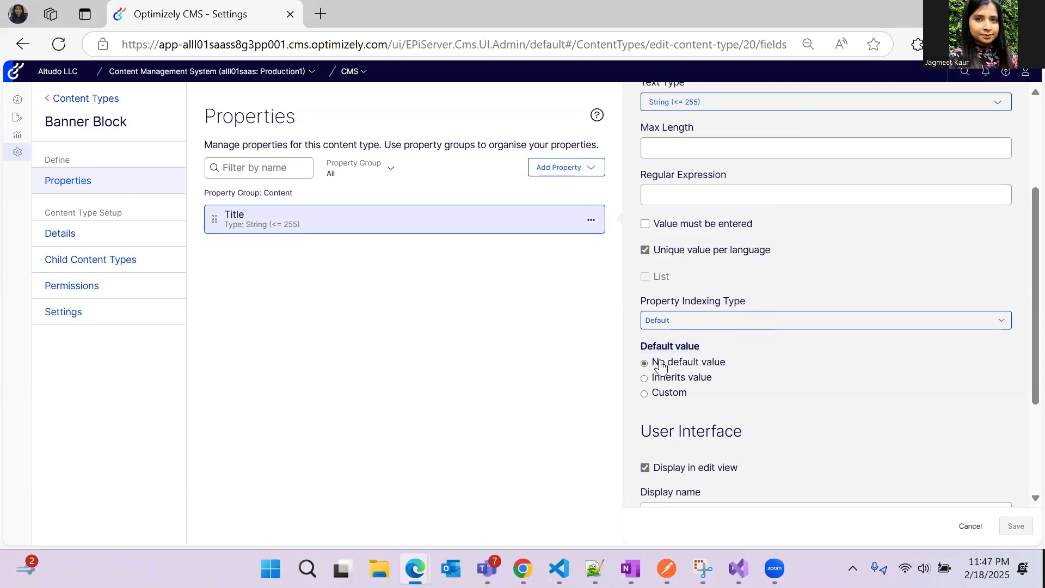
pyautogui.click(644, 394)
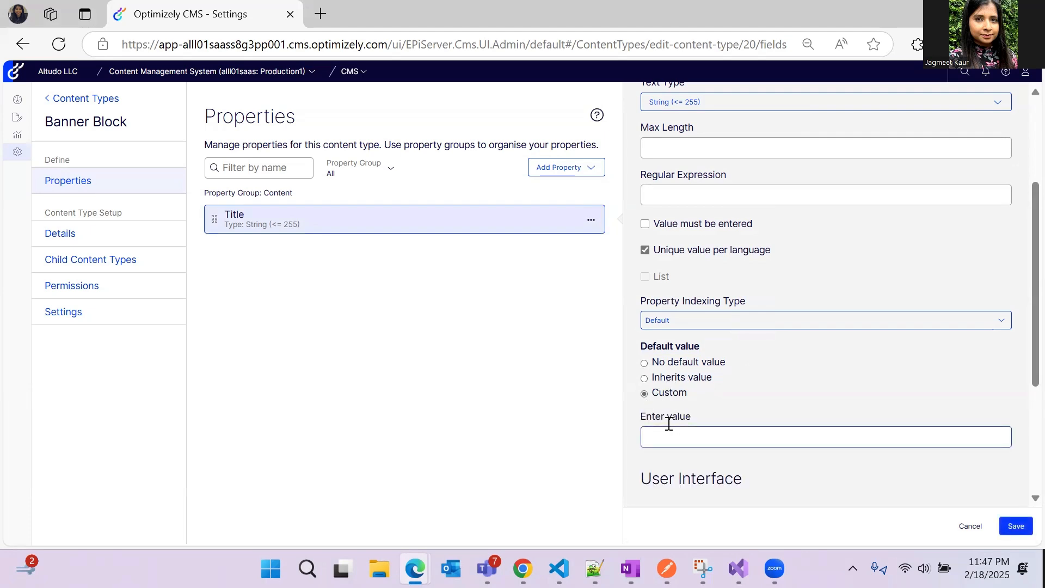
pyautogui.click(645, 363)
# - View the indexing types offered for the Title property and leave Default selected
pyautogui.scroll(2, 785, 401)
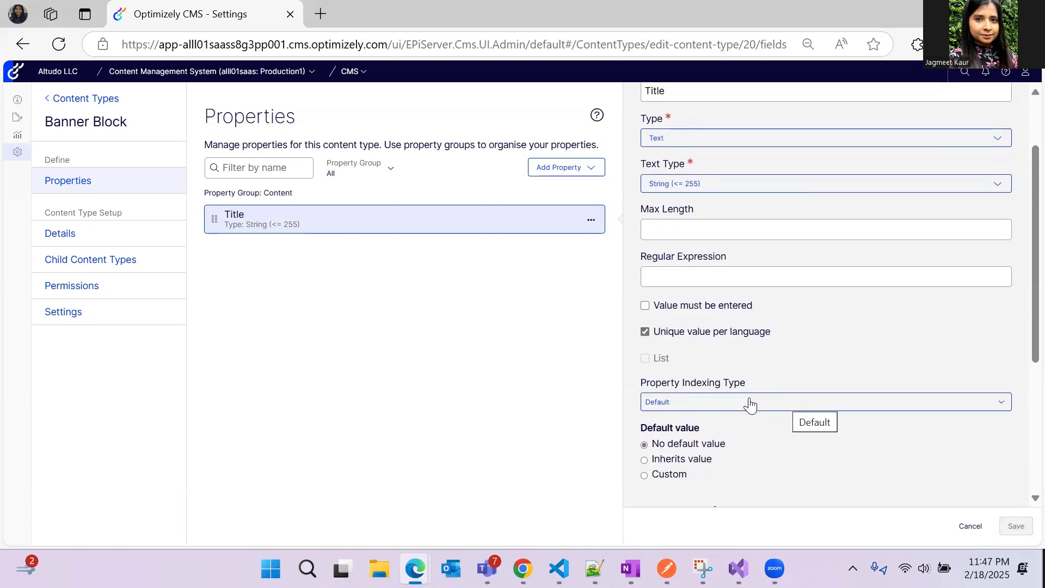
pyautogui.click(660, 406)
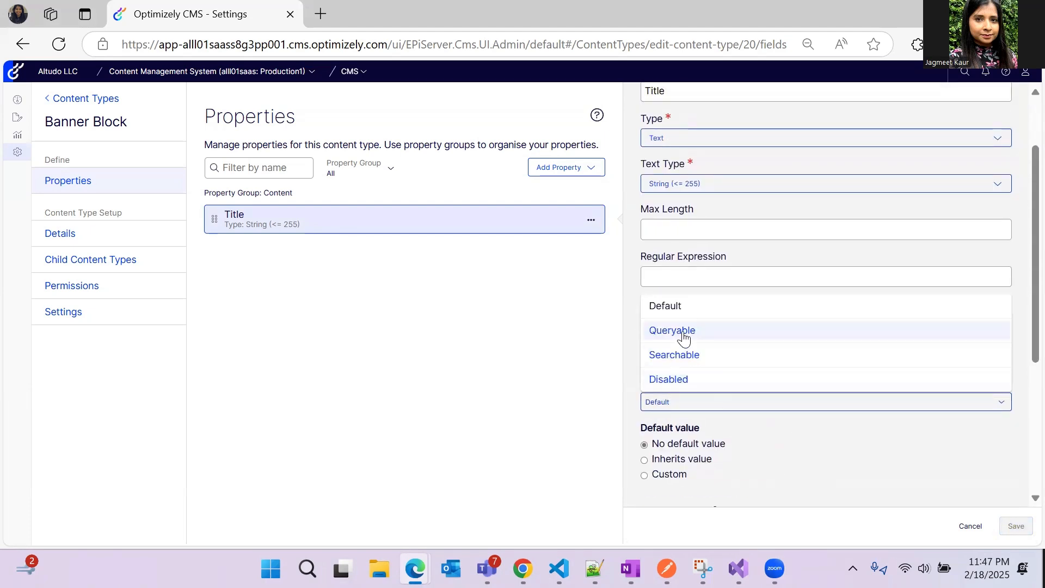
pyautogui.click(844, 481)
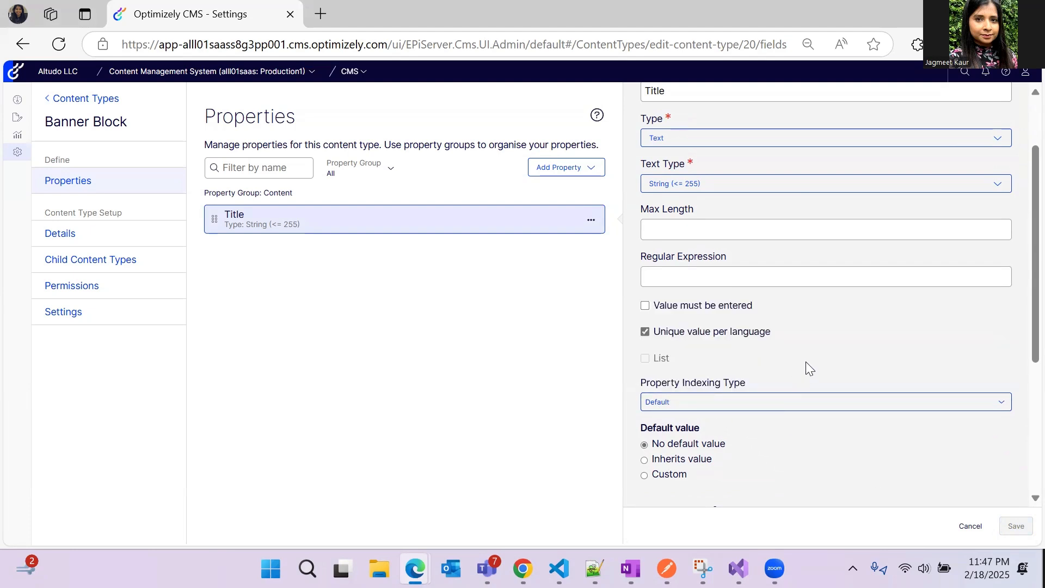
# - Review the data types and text types offered for the Title property, leaving both selections as they are
pyautogui.scroll(2, 806, 361)
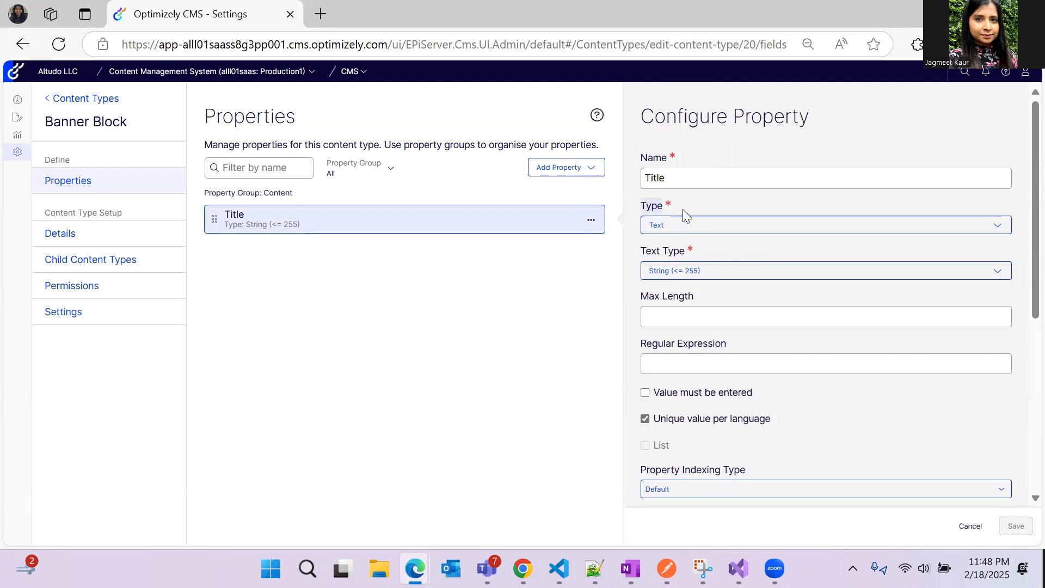
pyautogui.click(668, 229)
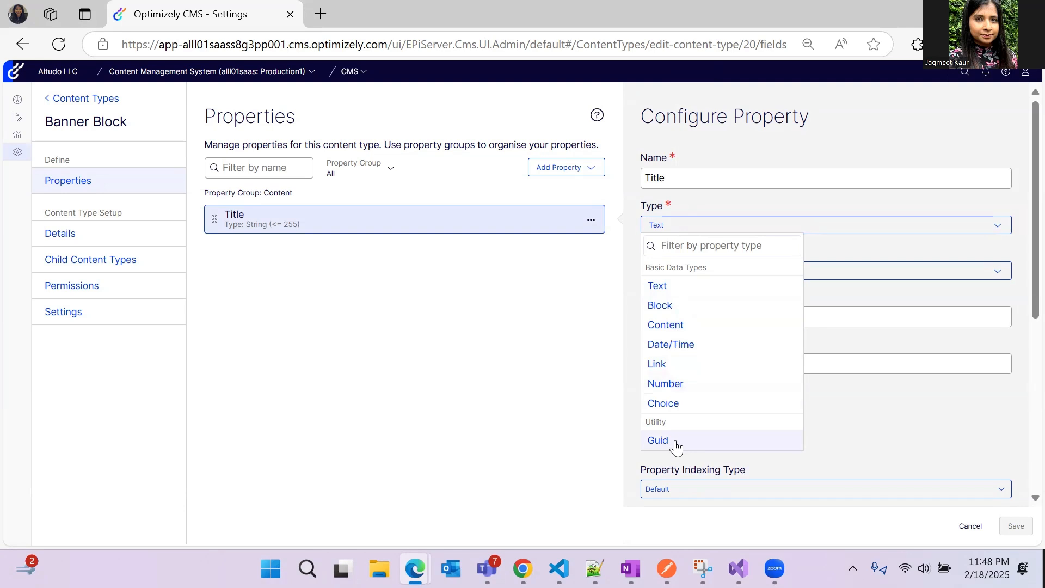
pyautogui.click(587, 341)
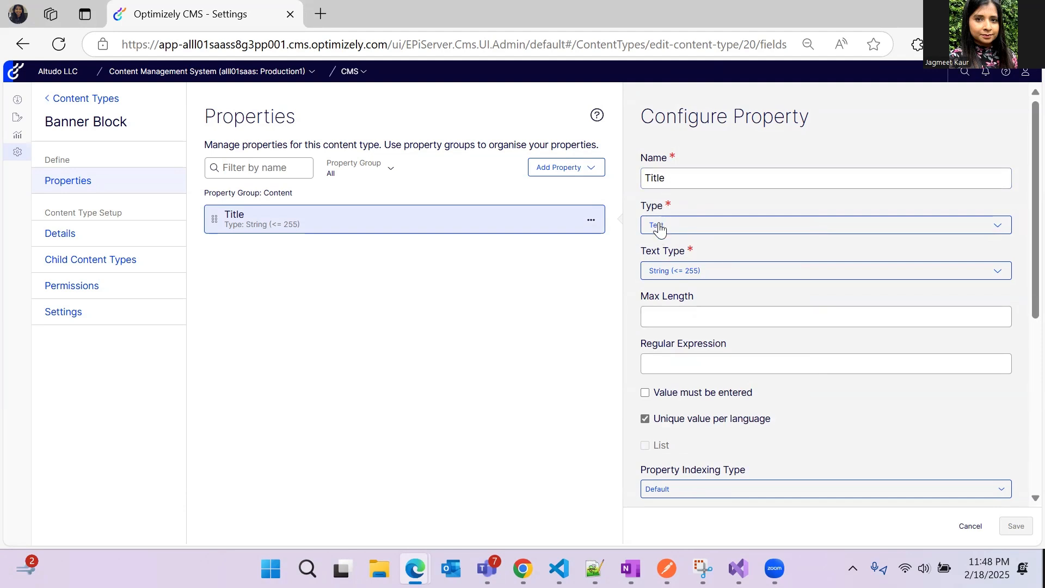
pyautogui.click(673, 272)
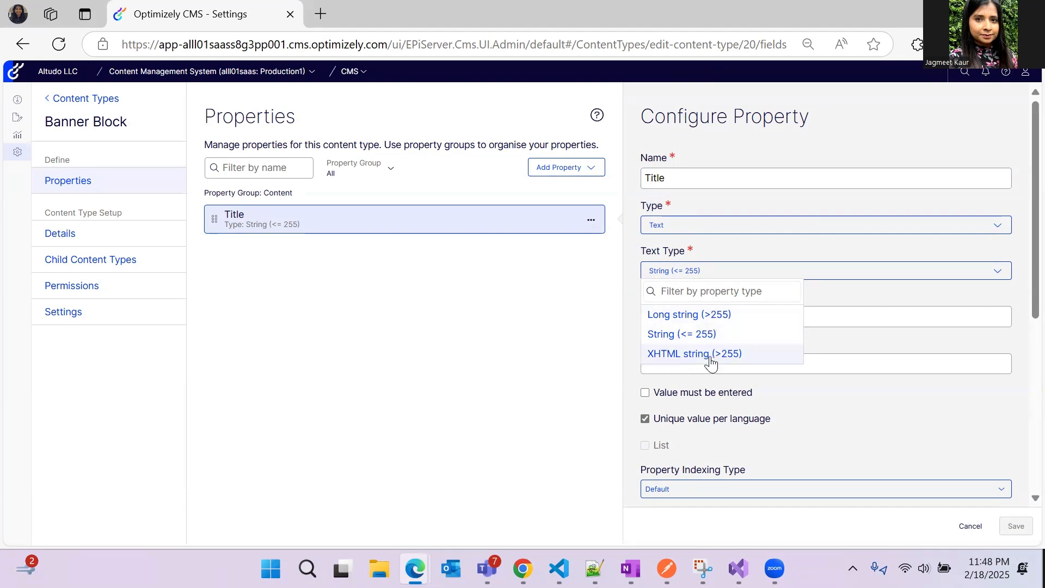
pyautogui.click(553, 357)
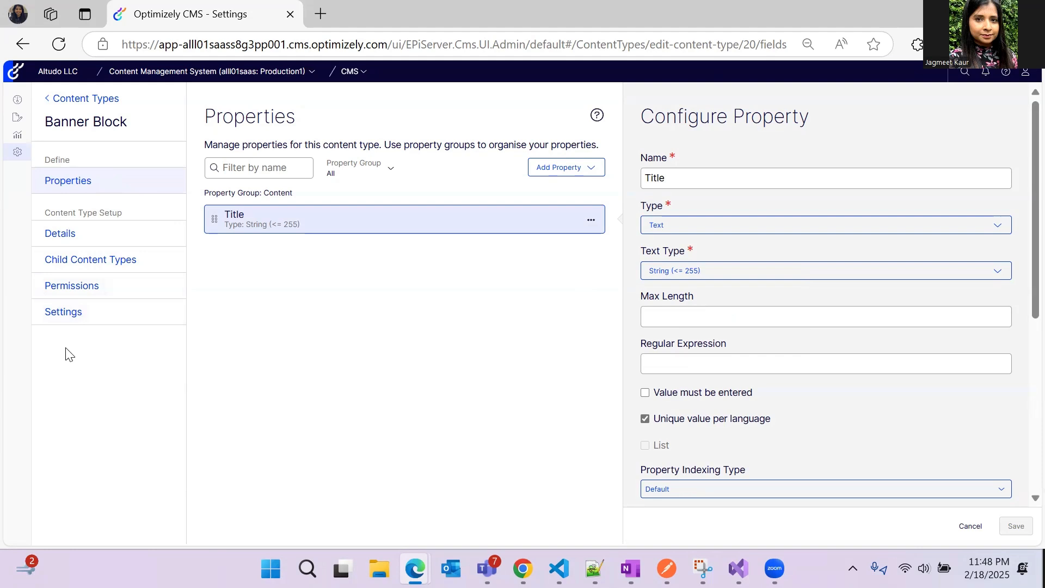
# - Open the Banner Block's details and review its GUID, Base, Created and Modified information
pyautogui.click(56, 234)
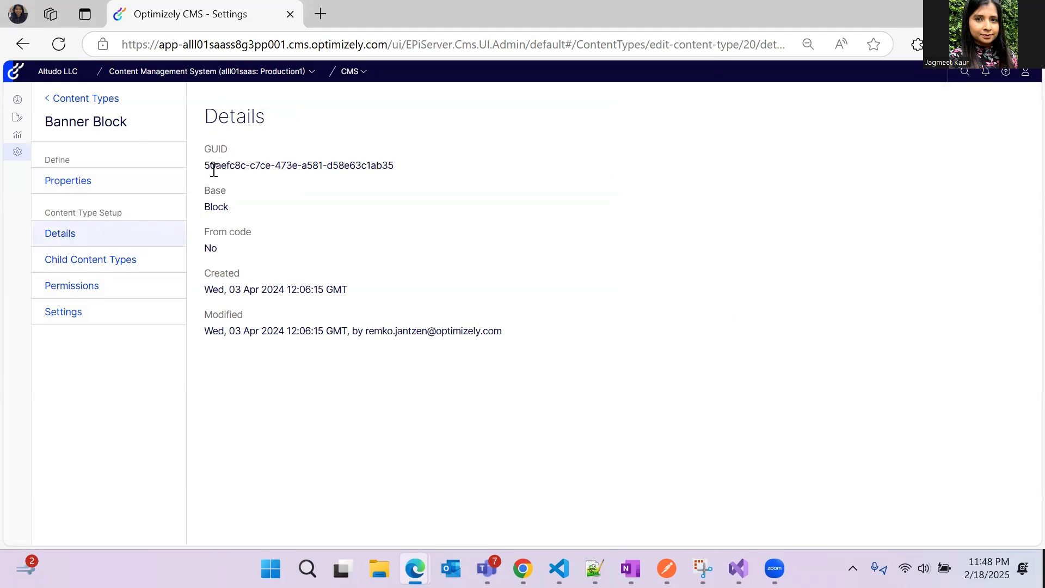
pyautogui.moveTo(213, 170); pyautogui.dragTo(426, 169)
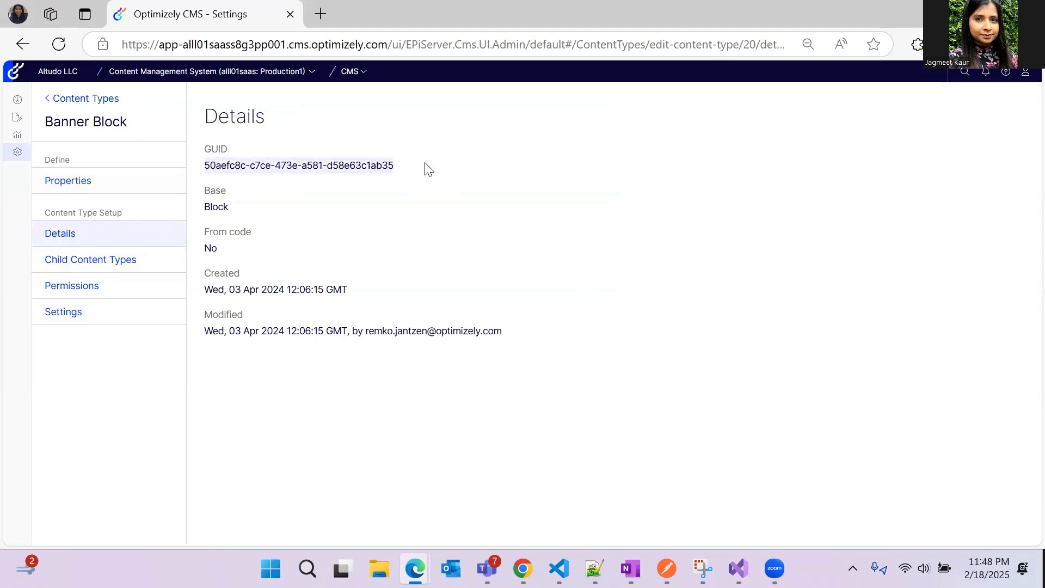
pyautogui.moveTo(205, 206); pyautogui.dragTo(228, 210)
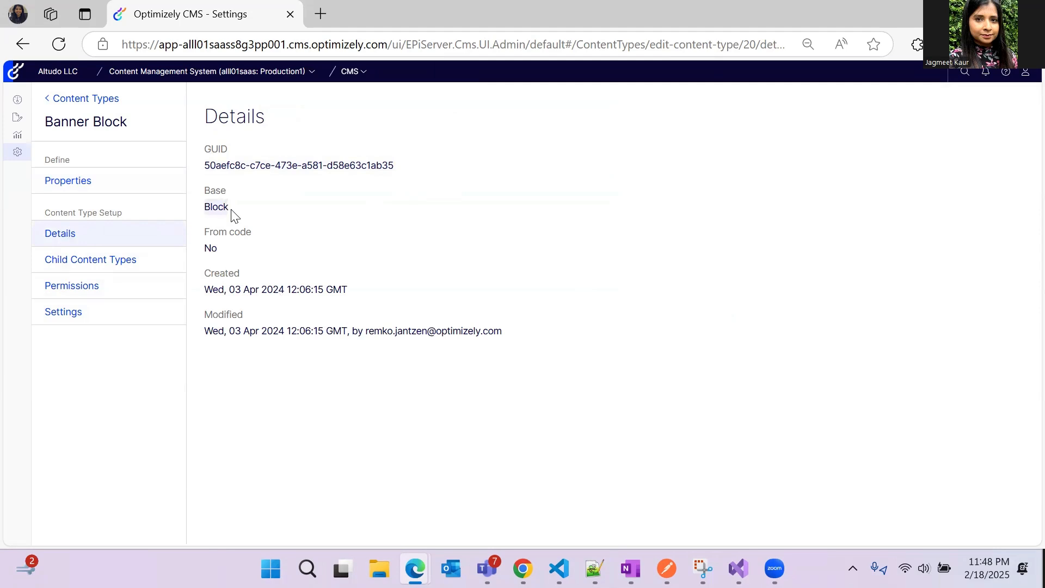
pyautogui.click(260, 268)
pyautogui.moveTo(261, 289); pyautogui.dragTo(291, 289)
pyautogui.moveTo(228, 344); pyautogui.dragTo(371, 332)
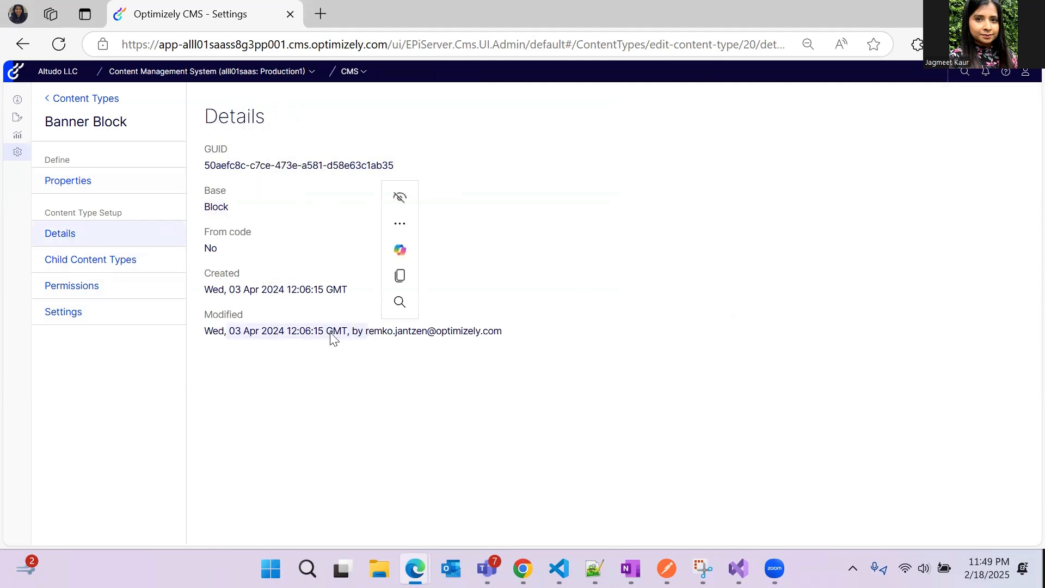
# - Review the Banner Block's child content types and the All, None and Selected choices
pyautogui.click(98, 259)
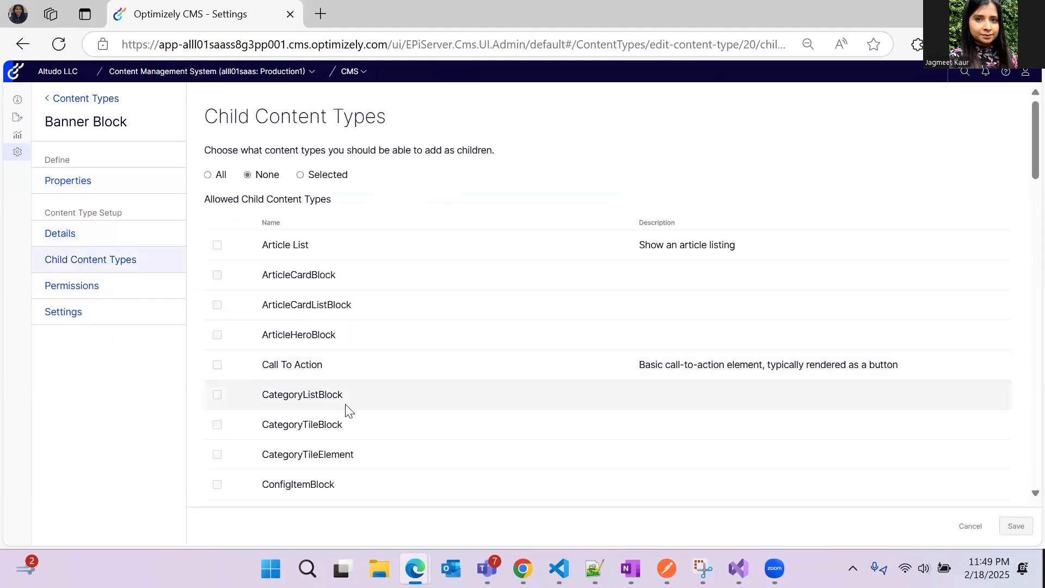
pyautogui.scroll(-3, 347, 410)
pyautogui.scroll(3, 346, 409)
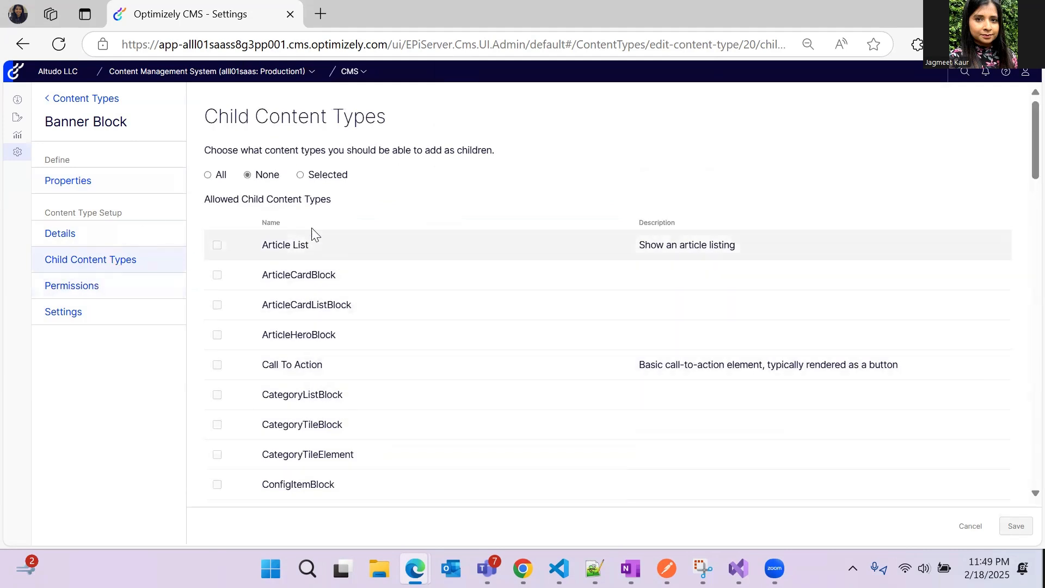
# - Review the Banner Block's permissions and the users and groups that can be added, without adding any
pyautogui.click(78, 294)
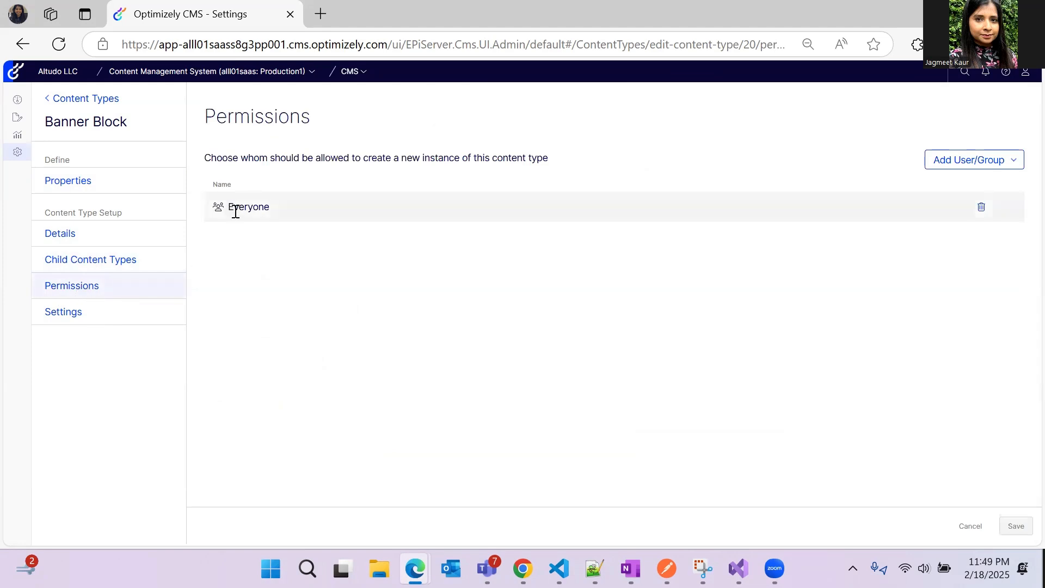
pyautogui.click(998, 159)
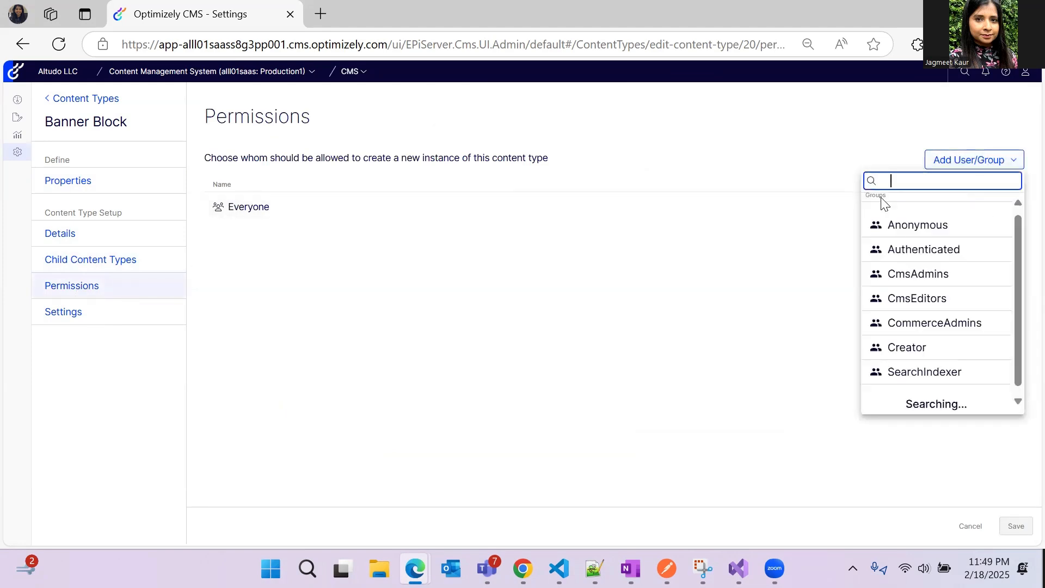
pyautogui.click(267, 297)
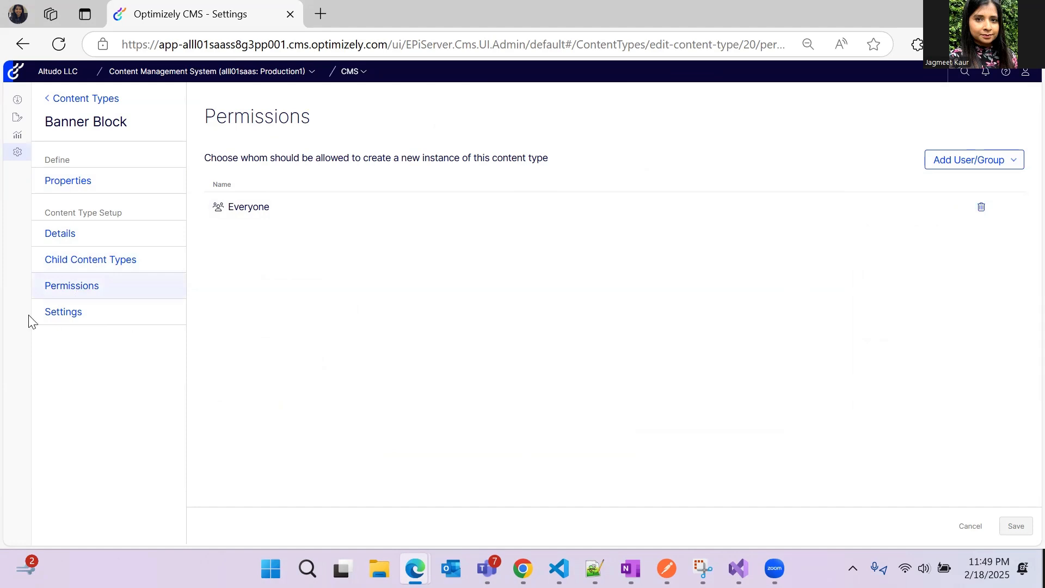
# - Examine the Banner Block's settings, from its names and sort index to Visual Builder availability and content type deletion
pyautogui.click(70, 316)
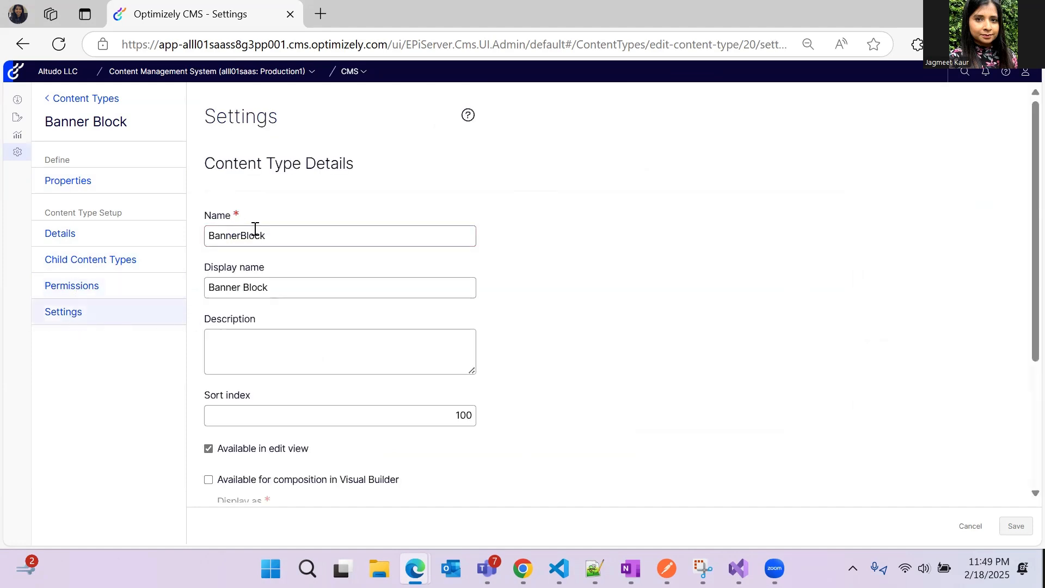
pyautogui.scroll(-2, 267, 343)
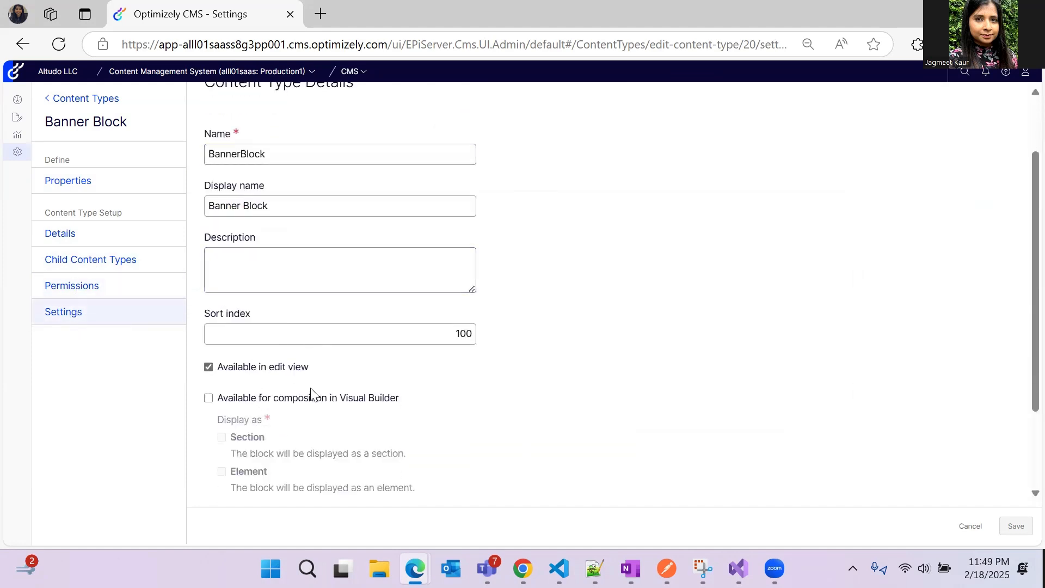
pyautogui.scroll(2, 313, 383)
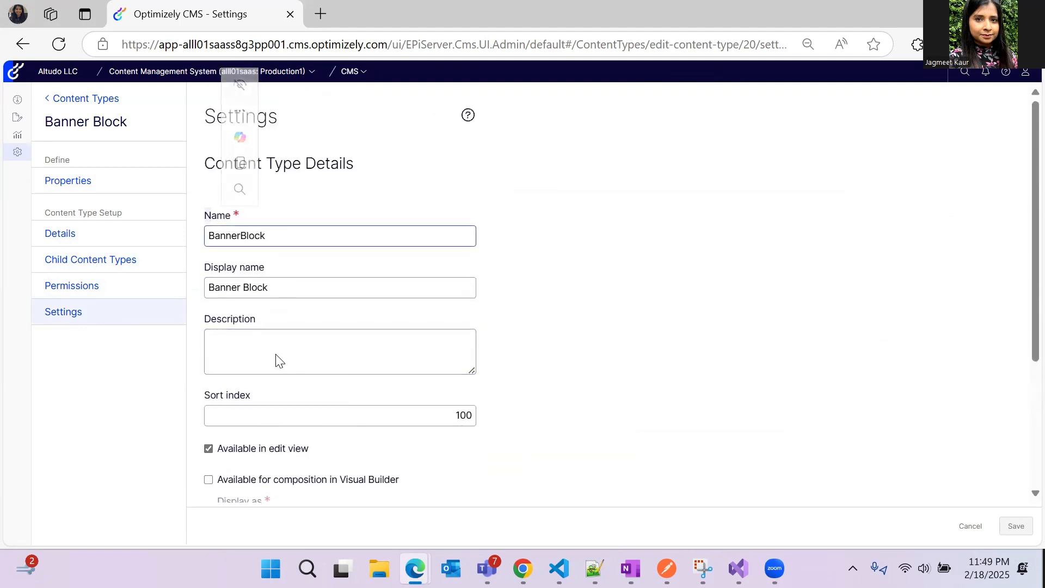
pyautogui.scroll(-5, 280, 302)
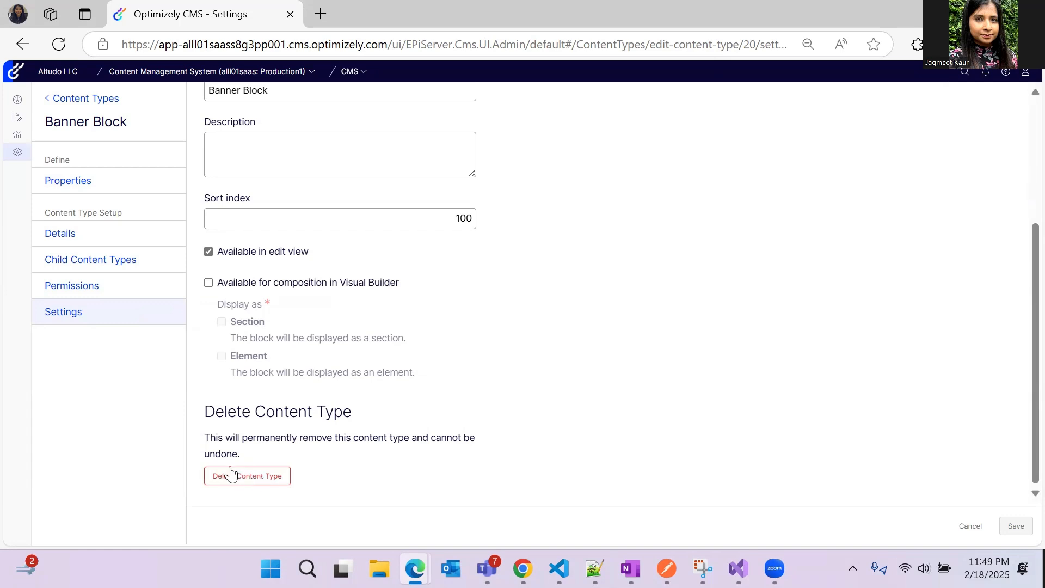
pyautogui.scroll(4, 231, 474)
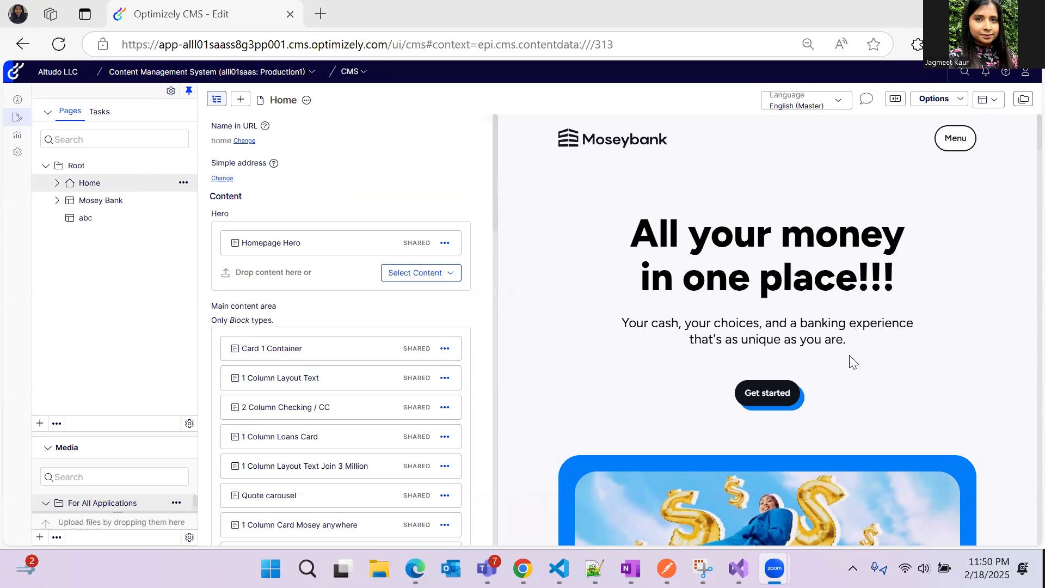
# - Look through the Home page preview, highlight its hero text and view the content selection options for the Hero area
pyautogui.scroll(-10, 792, 384)
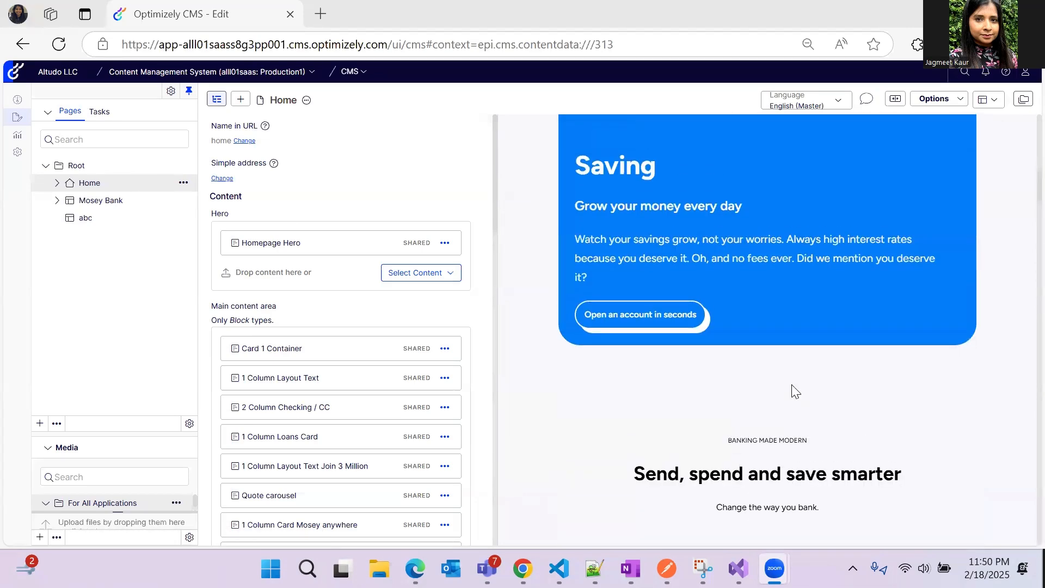
pyautogui.scroll(10, 795, 390)
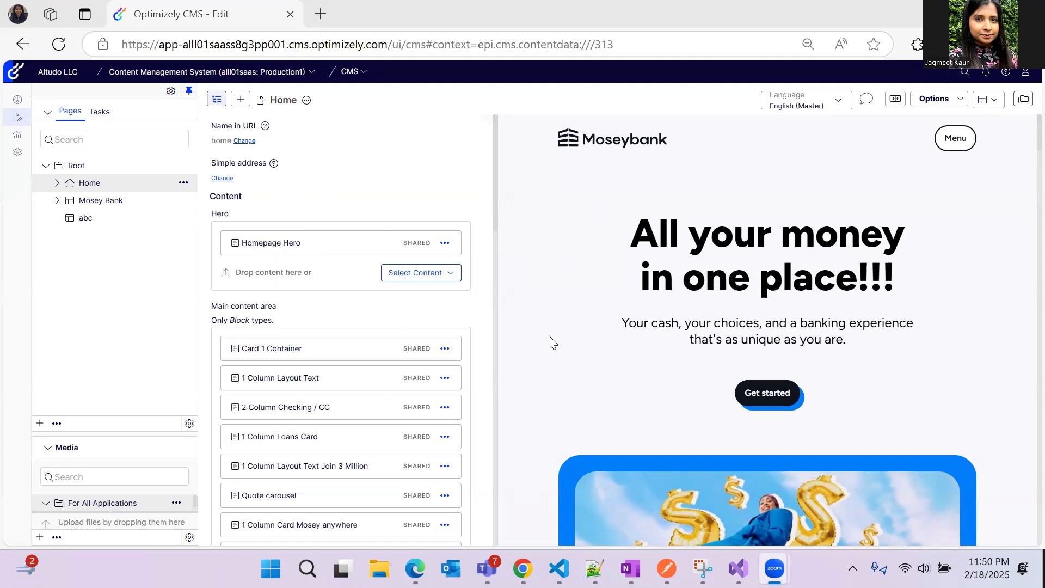
pyautogui.doubleClick(690, 240)
pyautogui.moveTo(689, 343); pyautogui.dragTo(708, 340)
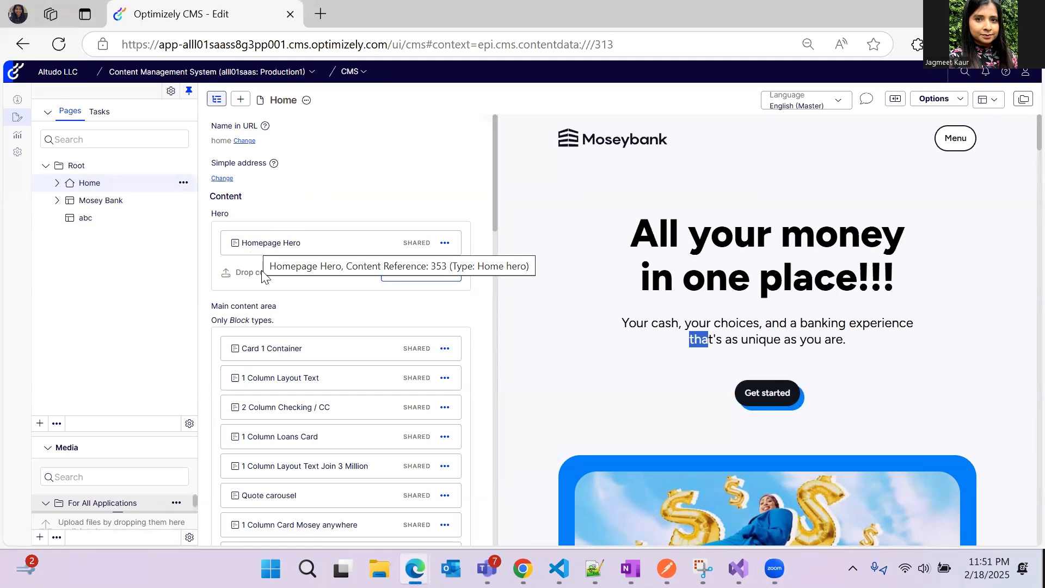
pyautogui.click(433, 272)
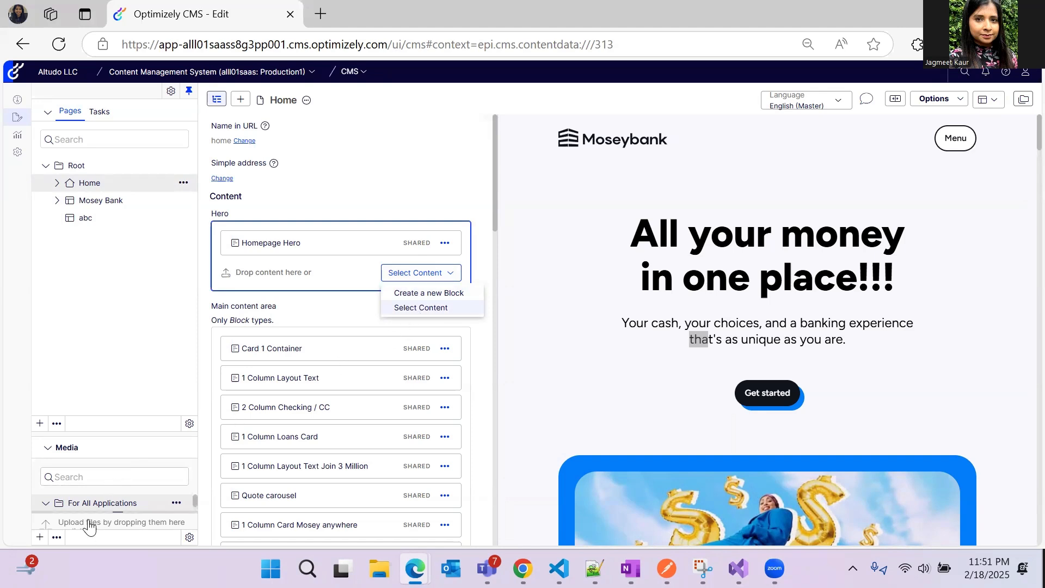
# - Collapse the Media pane, add a Shared Blocks gadget and expand the collapsed Shared Blocks pane
pyautogui.click(57, 455)
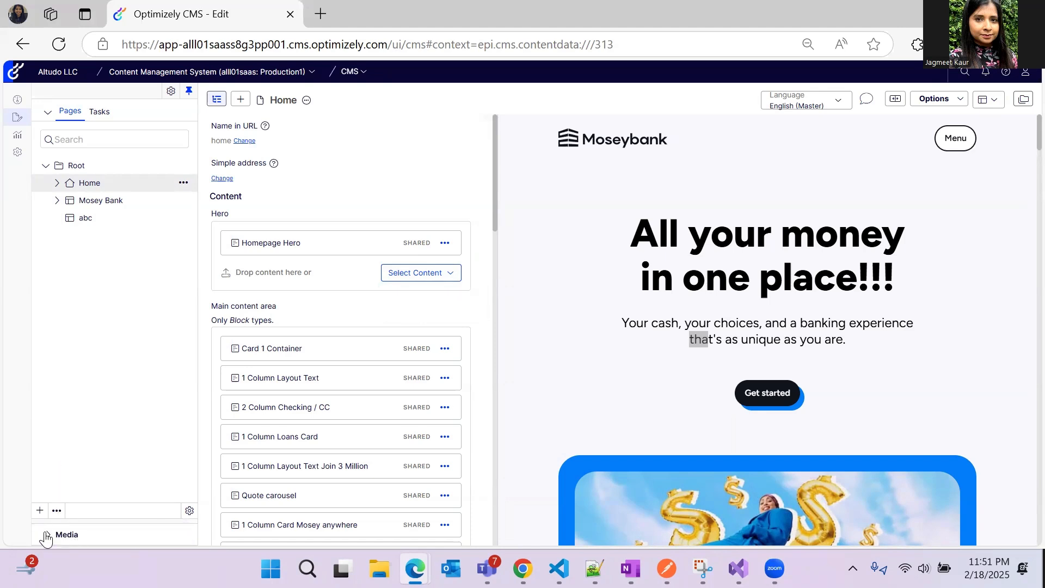
pyautogui.click(171, 91)
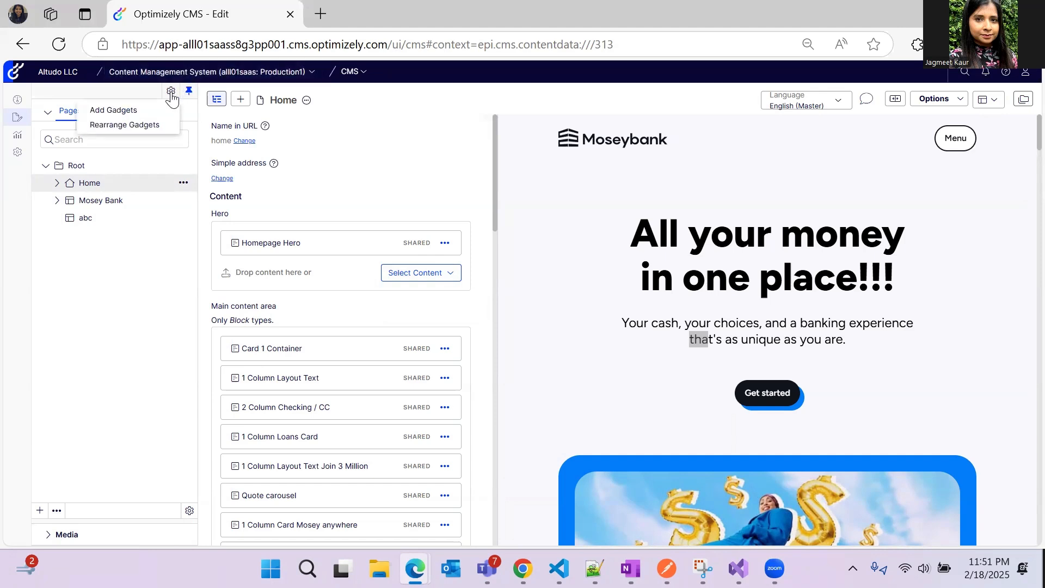
pyautogui.click(126, 110)
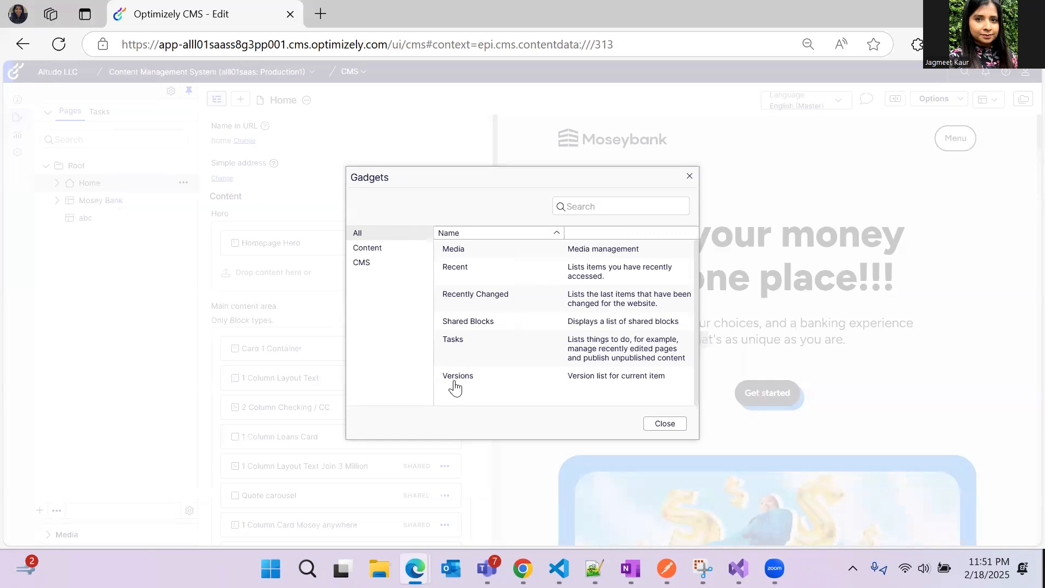
pyautogui.click(468, 322)
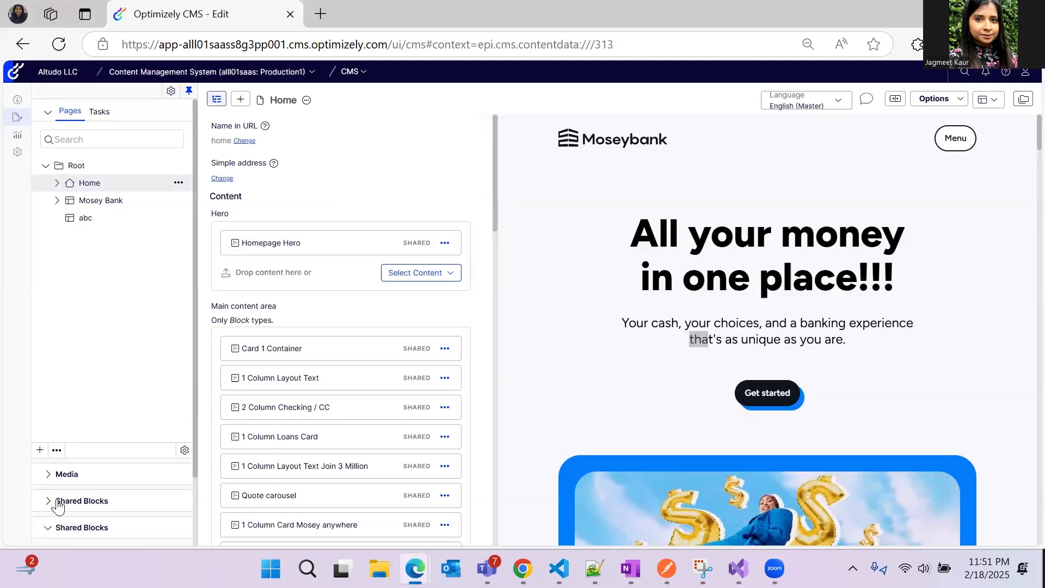
pyautogui.click(76, 500)
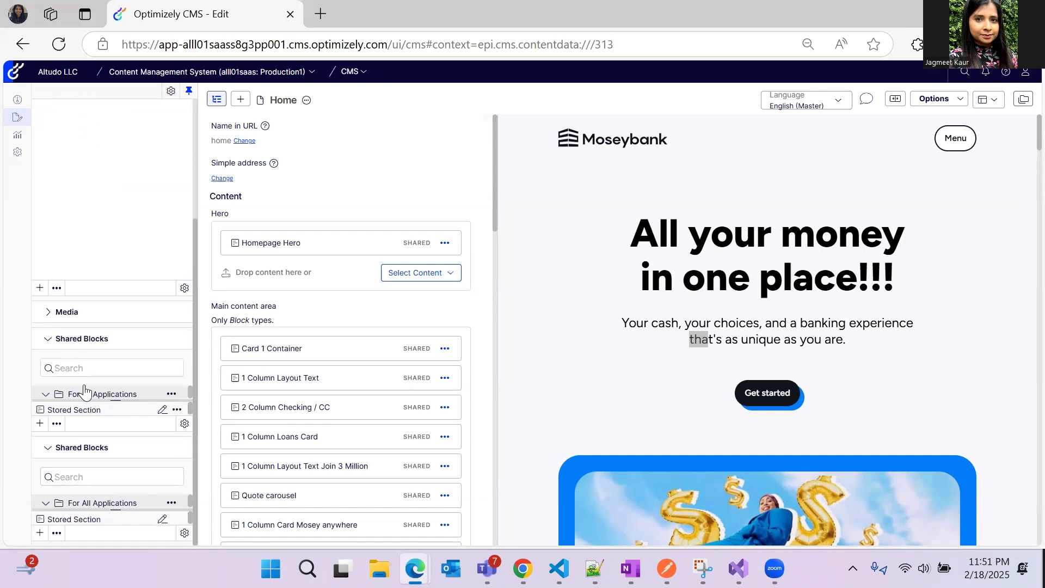
# - Examine the Hero content options and the Home page's main content, navigation, footer and SEO settings fields
pyautogui.click(435, 279)
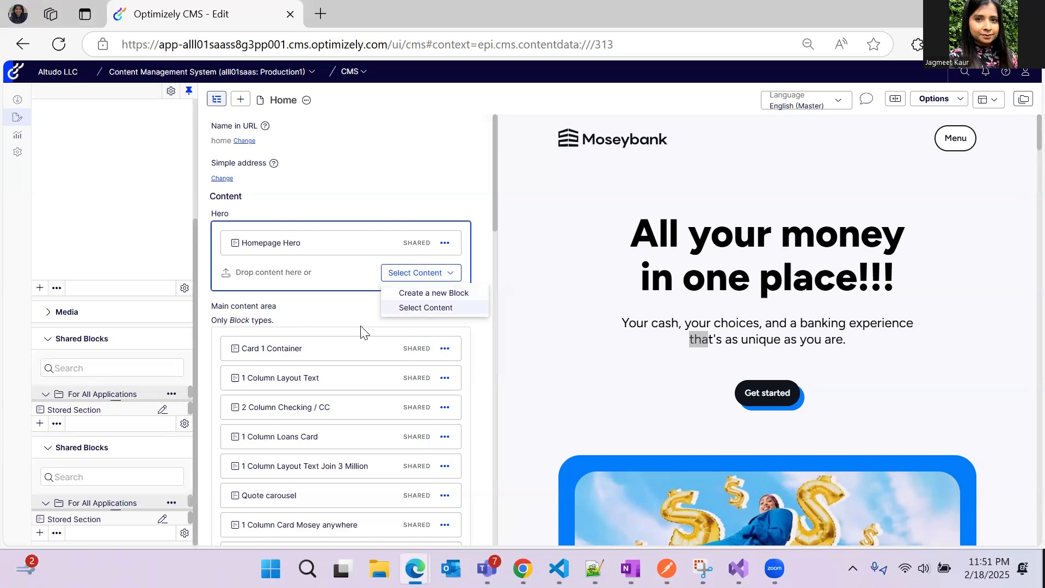
pyautogui.click(309, 306)
pyautogui.scroll(-3, 294, 450)
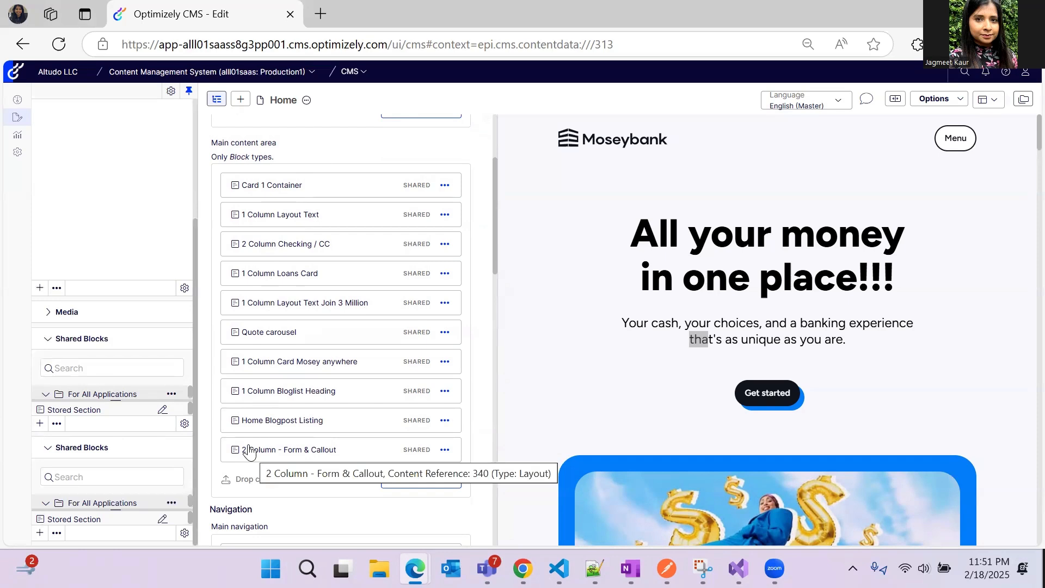
pyautogui.scroll(-3, 250, 450)
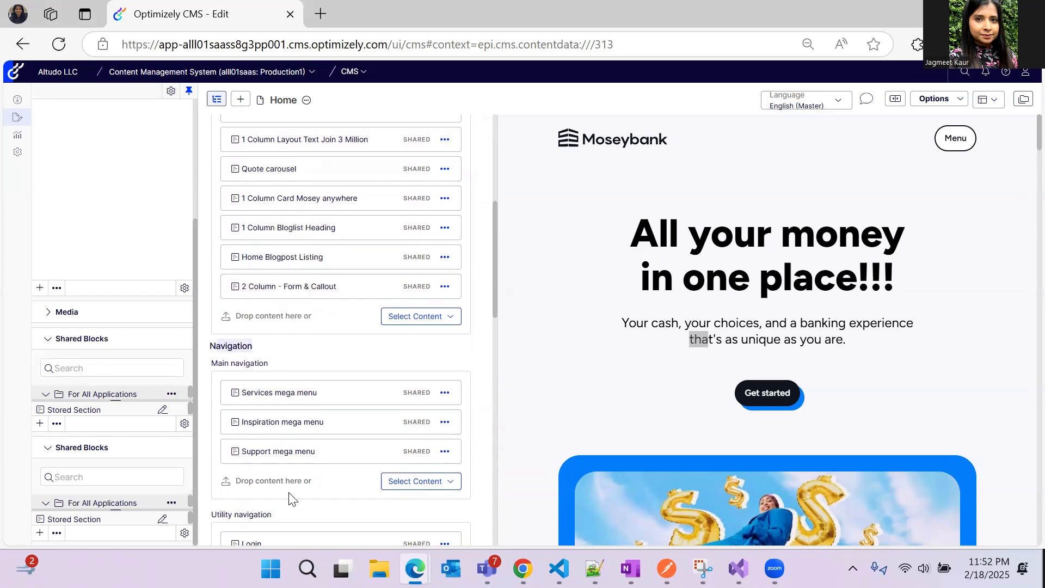
pyautogui.scroll(-1, 290, 497)
pyautogui.scroll(-1, 290, 496)
pyautogui.scroll(-2, 290, 496)
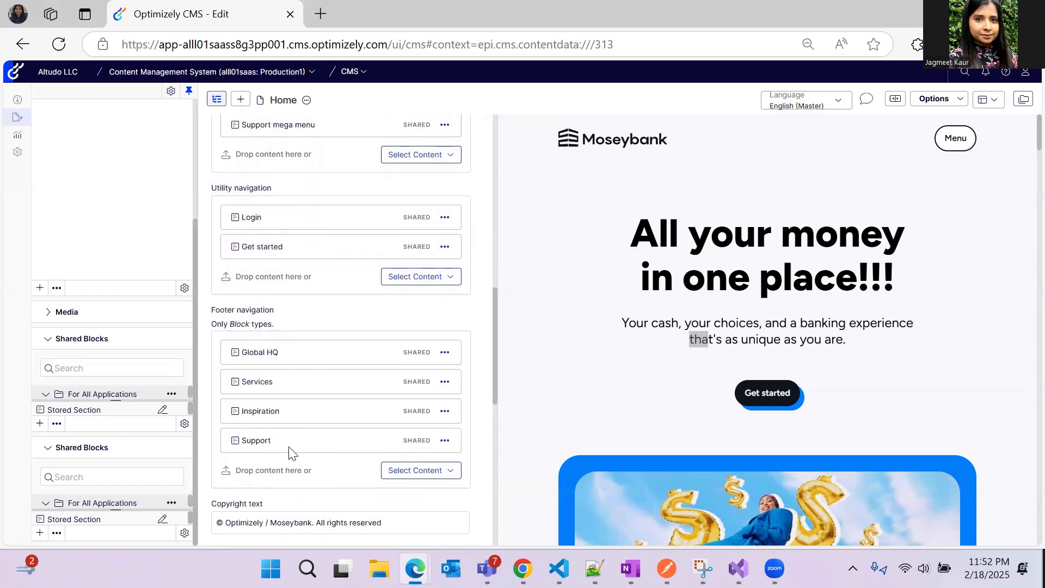
pyautogui.scroll(-3, 294, 481)
pyautogui.scroll(-2, 294, 484)
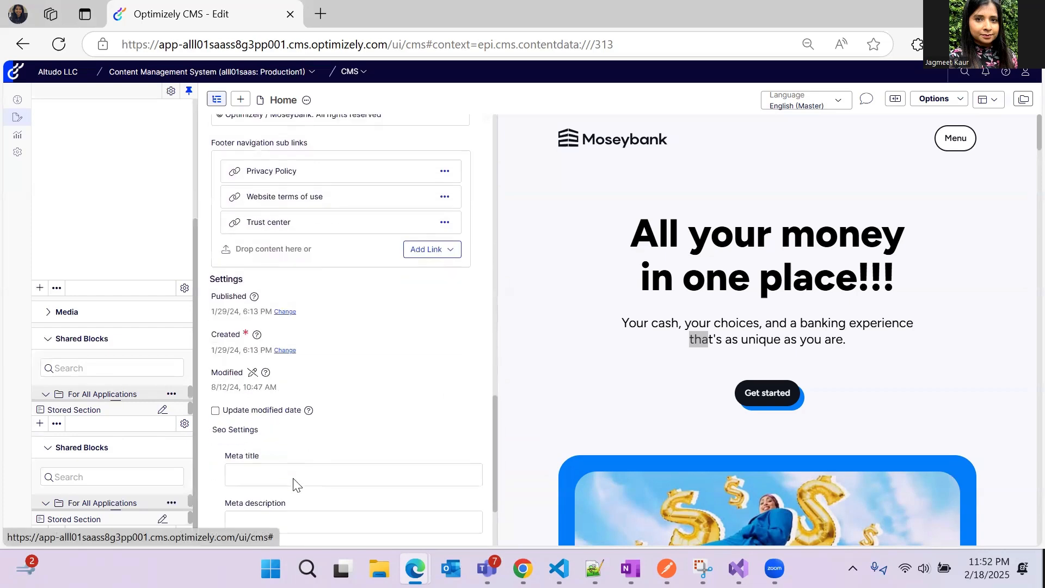
pyautogui.scroll(15, 294, 482)
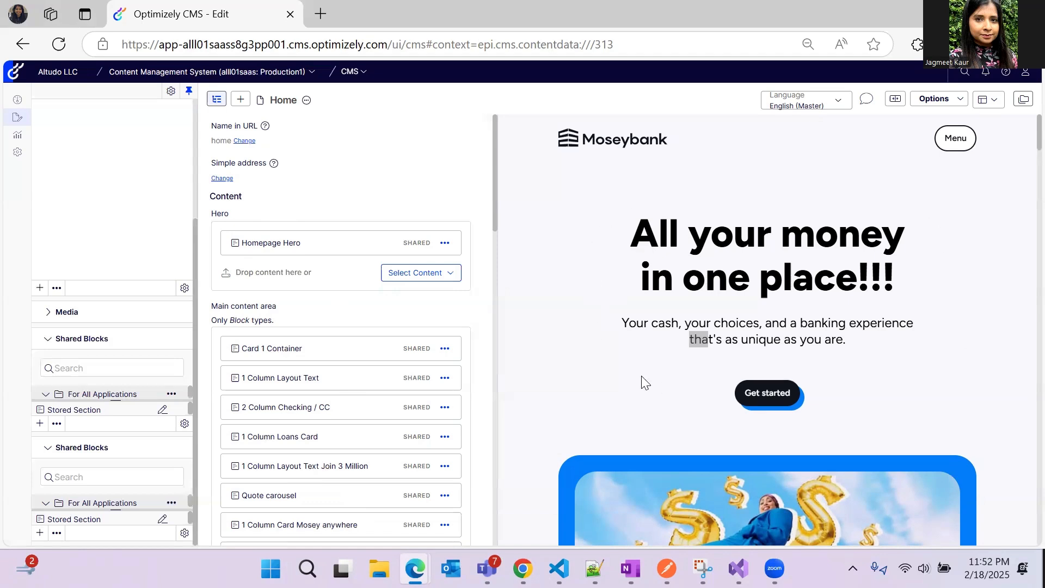
# - Change the Homepage Hero heading to "All your money in" followed by the person's name and "Account", and save the block
pyautogui.click(260, 250)
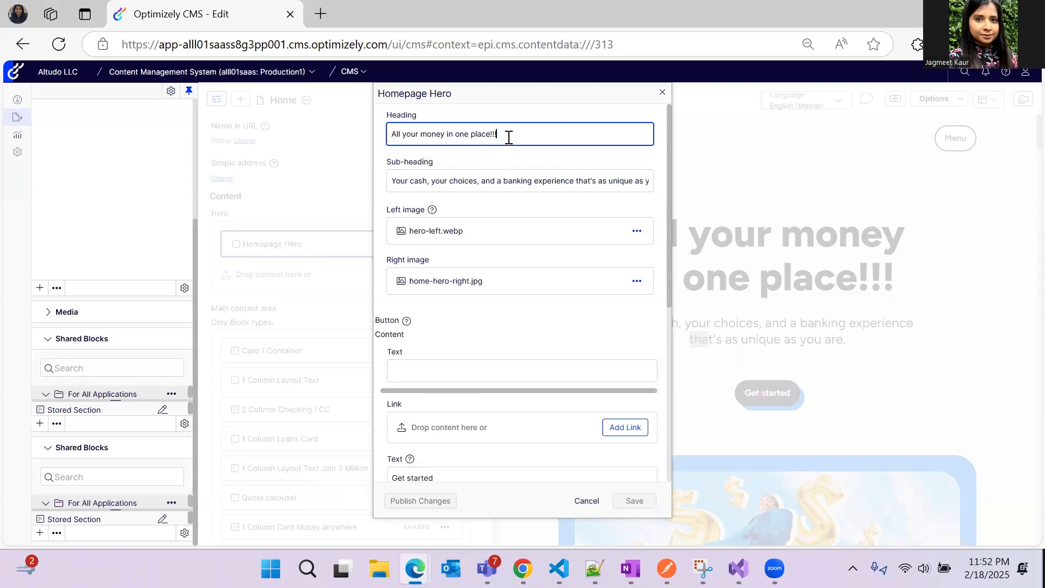
pyautogui.moveTo(496, 136); pyautogui.dragTo(458, 137)
pyautogui.press('BackSpace')
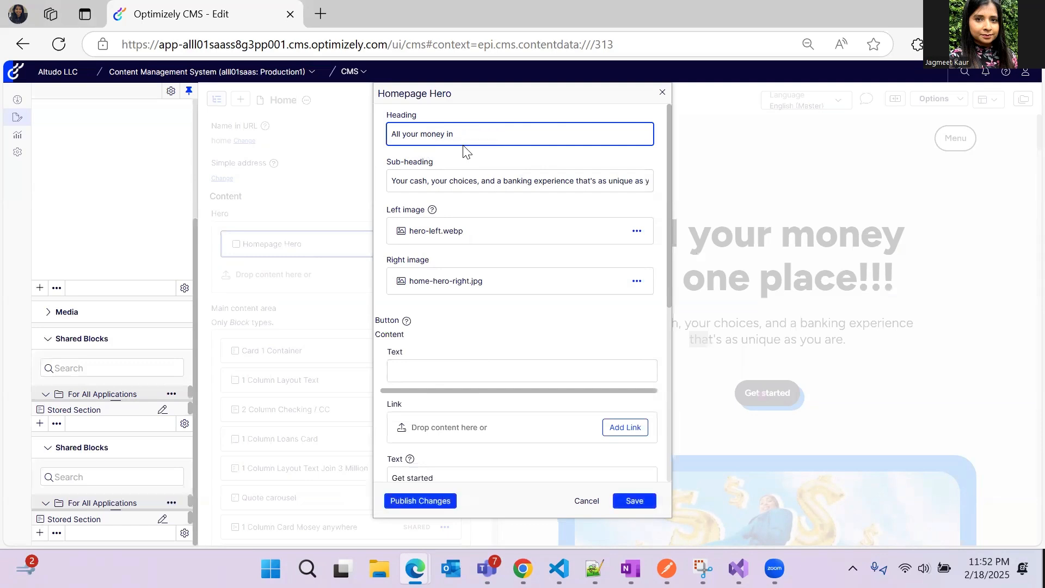
pyautogui.write("Jagmeet's Account")
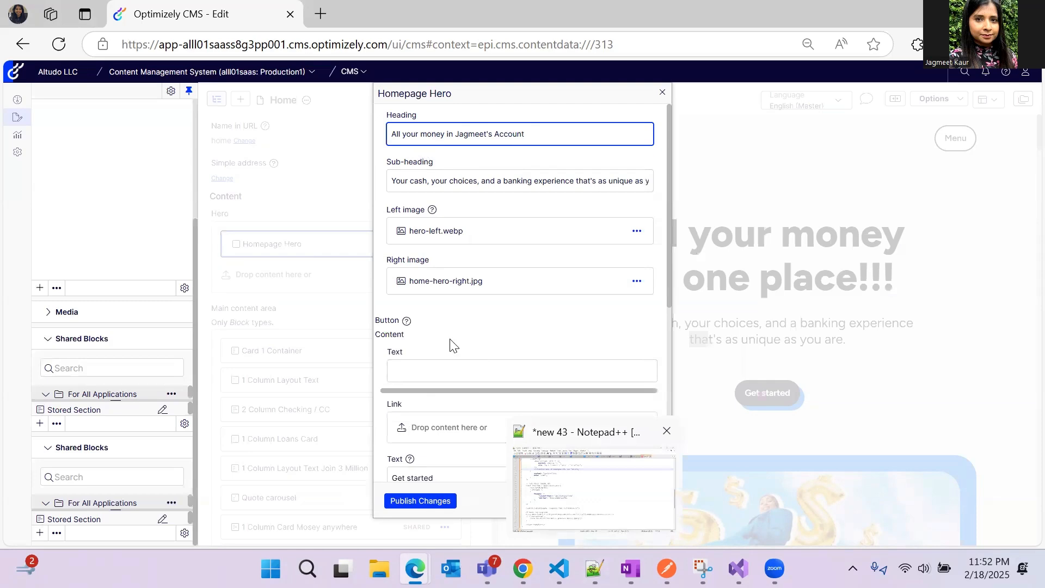
pyautogui.click(626, 507)
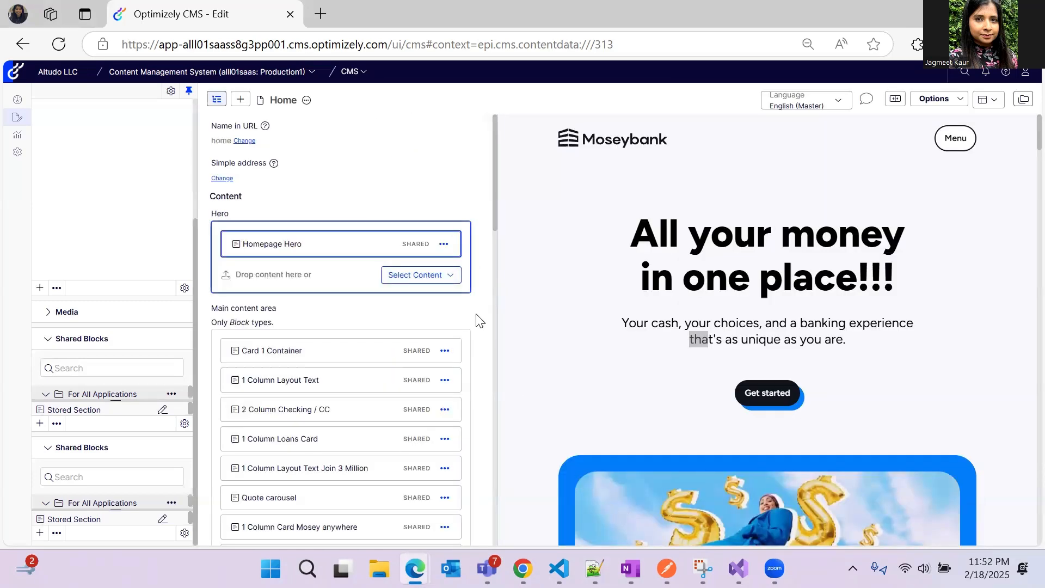
# - View the actions available for the Homepage Hero block and close the list without choosing any
pyautogui.click(443, 245)
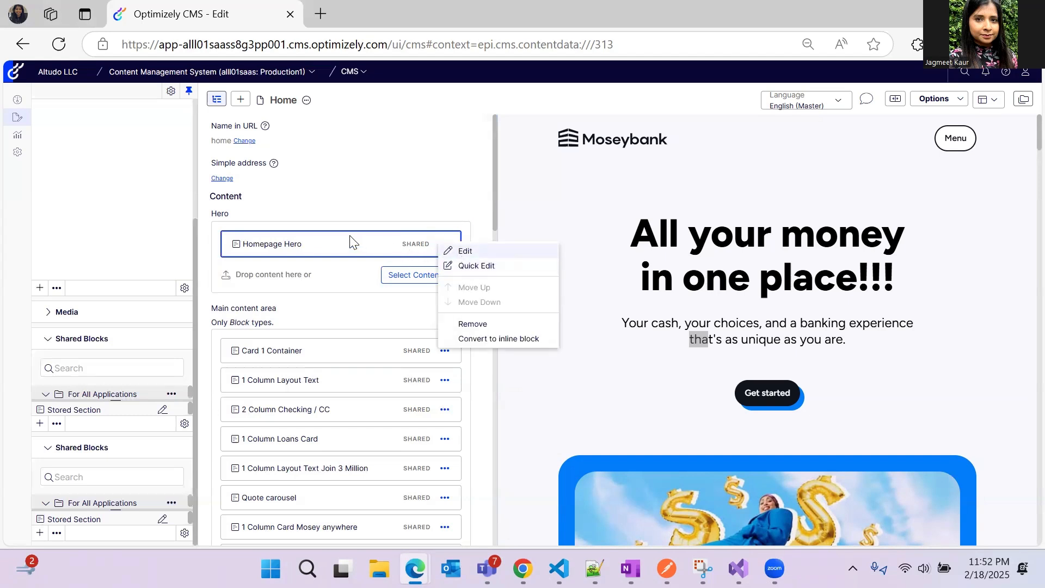
pyautogui.click(321, 248)
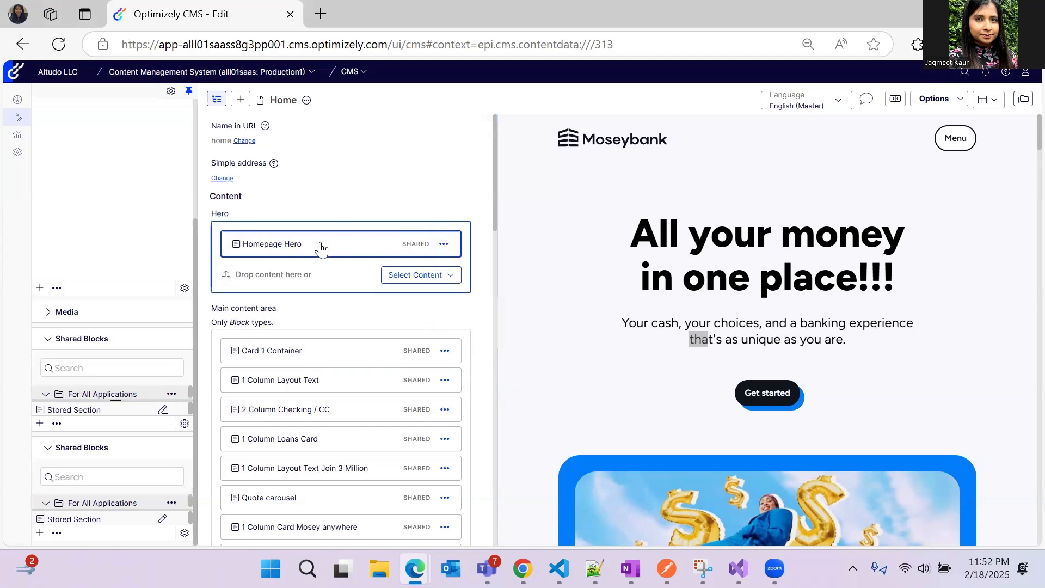
# - Open the Homepage Hero block from the Home page's Hero area and publish its changes
pyautogui.doubleClick(273, 249)
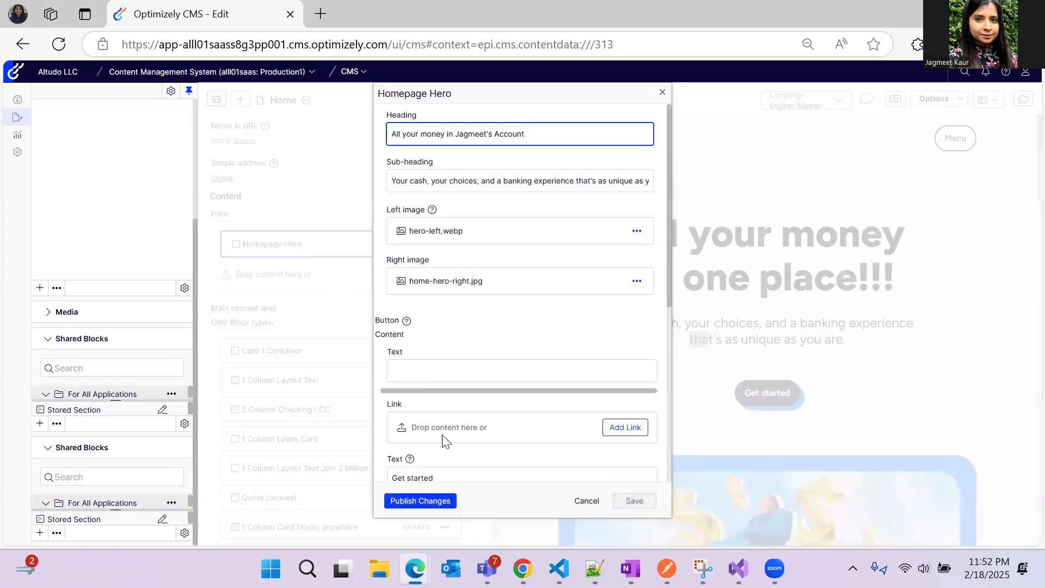
pyautogui.click(435, 502)
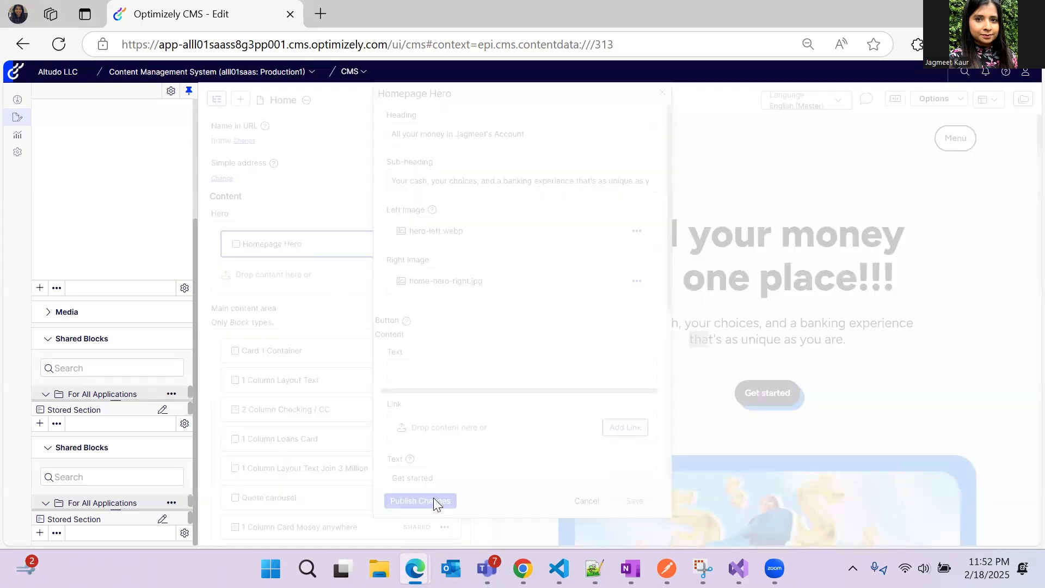
pyautogui.click(603, 332)
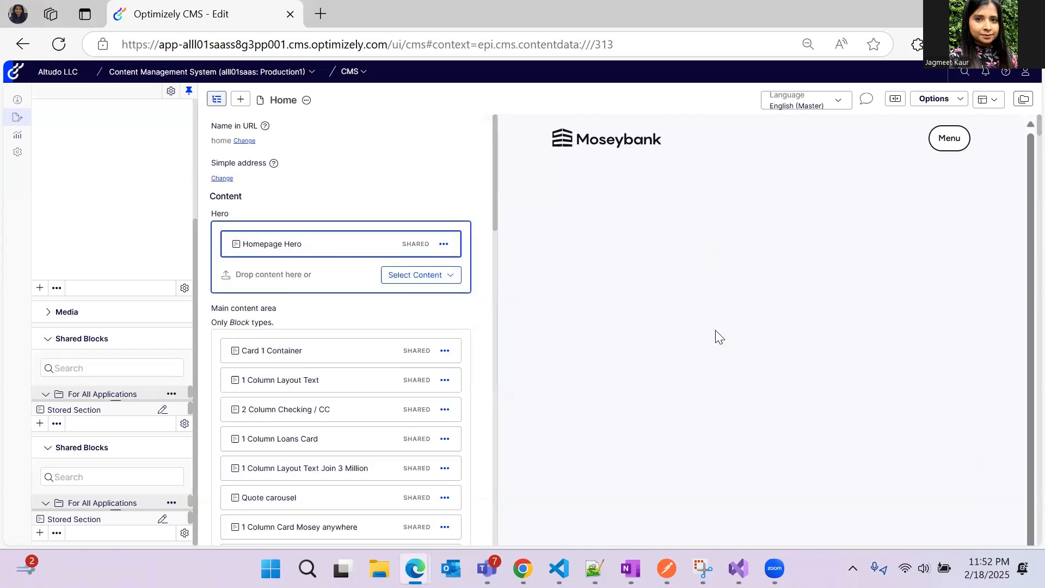
# - Reopen the Home page from the page tree to view the published hero in the preview
pyautogui.scroll(1, 94, 255)
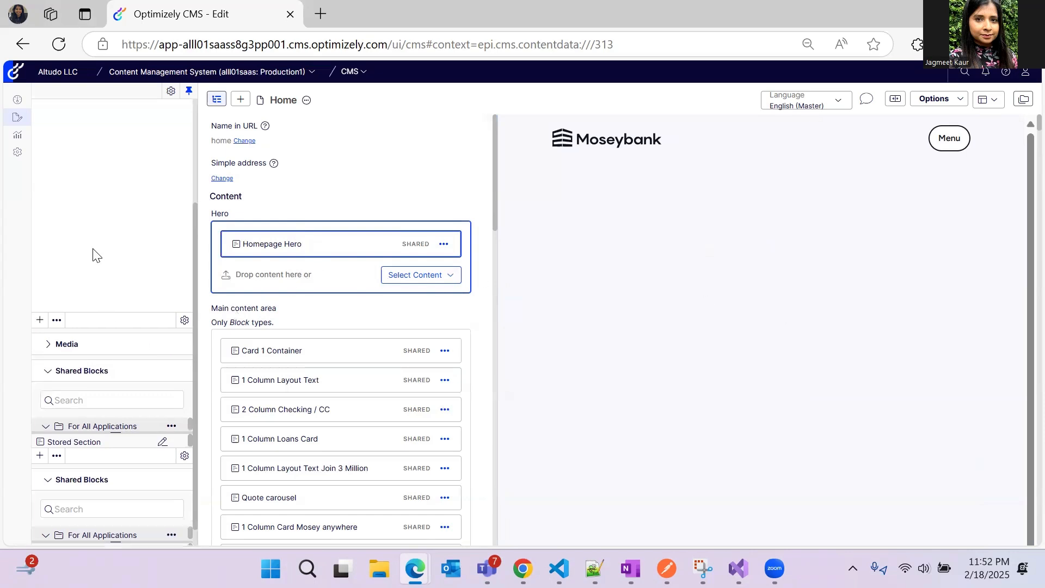
pyautogui.scroll(3, 94, 255)
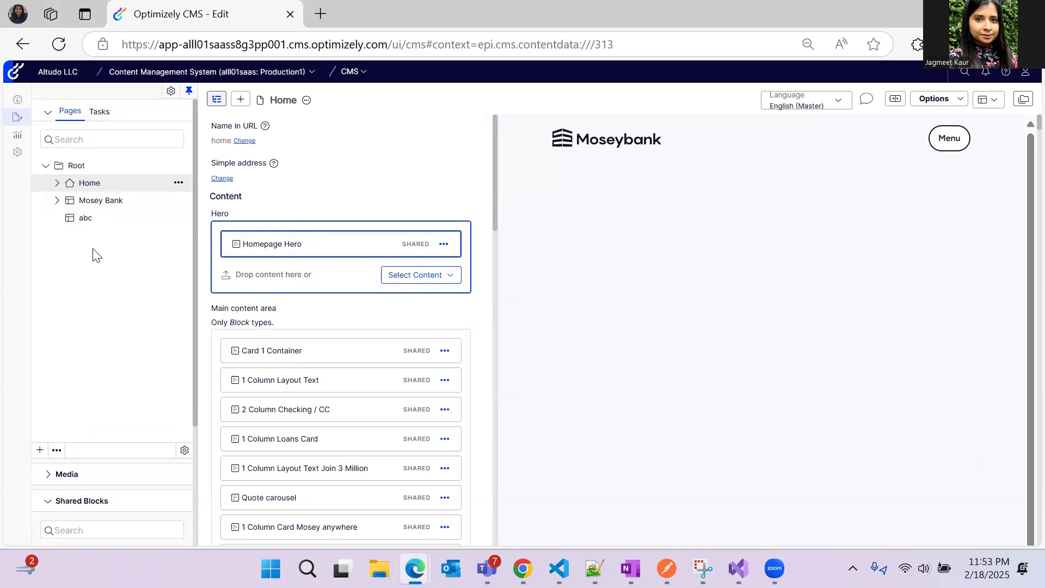
pyautogui.click(90, 189)
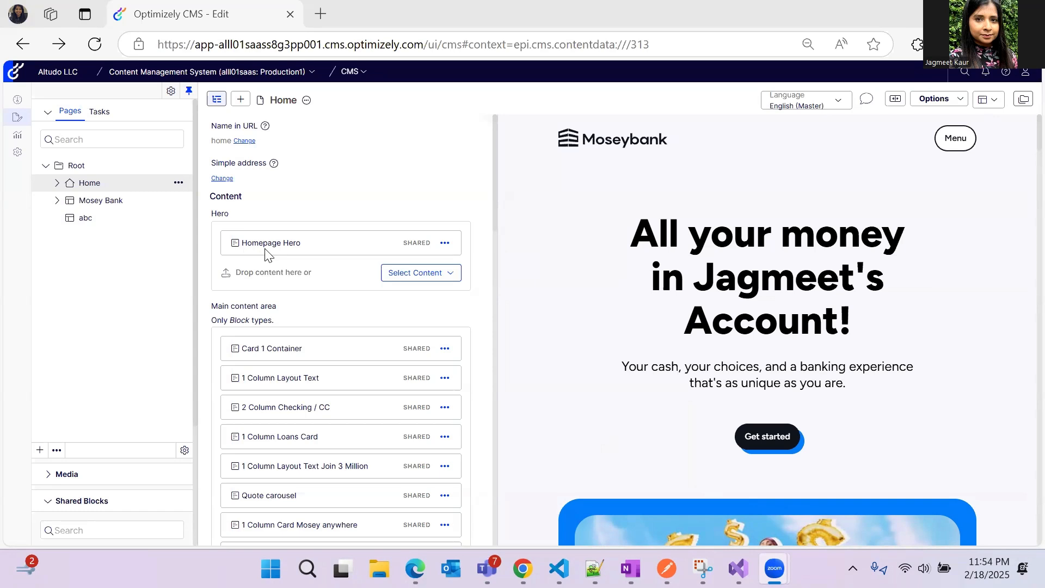
# - Search the content types in the CMS settings for "home" and open the properties of the Home hero block type
pyautogui.click(18, 152)
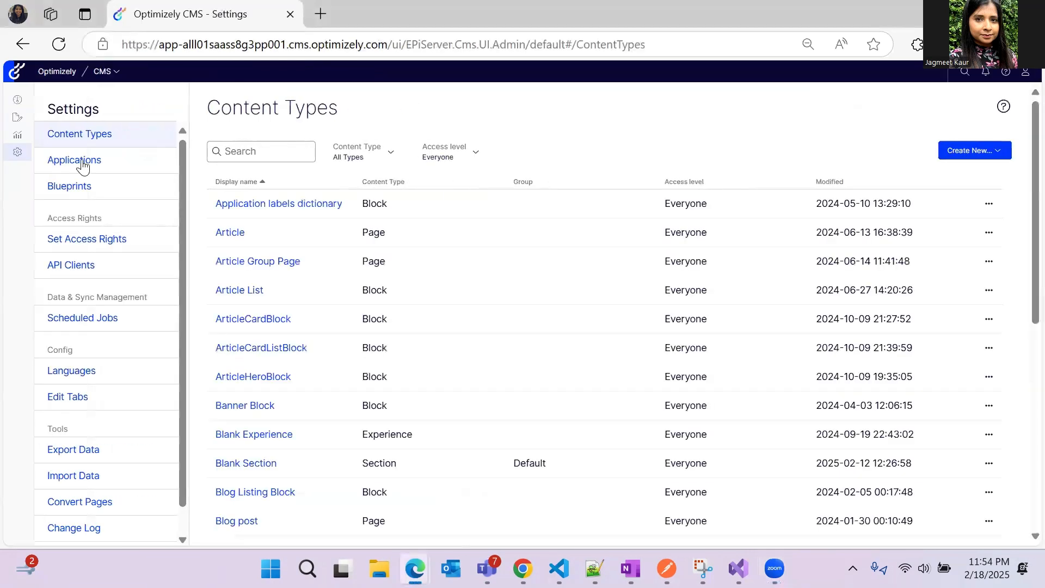
pyautogui.click(264, 151)
pyautogui.write('home')
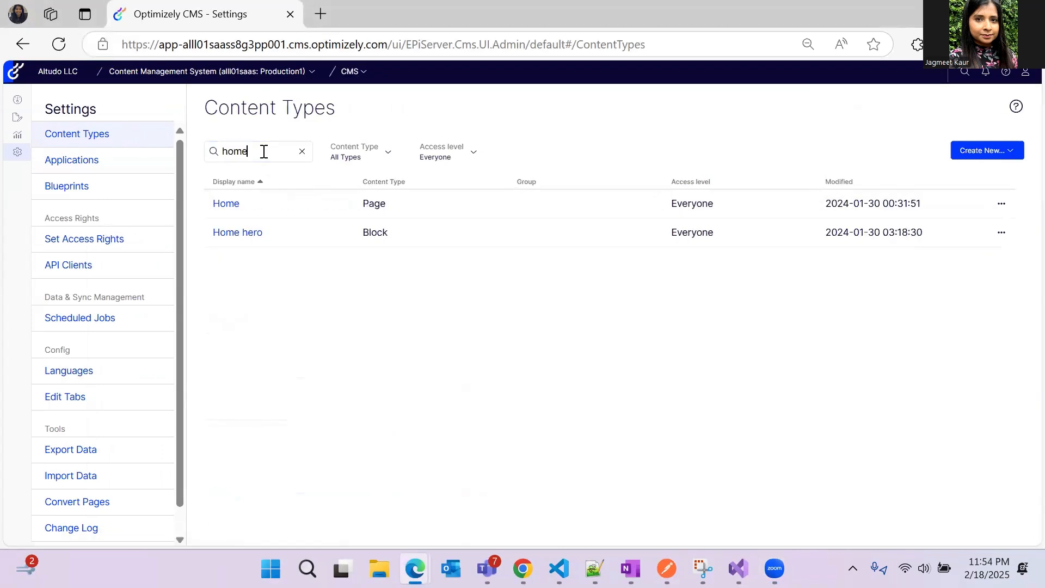
pyautogui.click(247, 234)
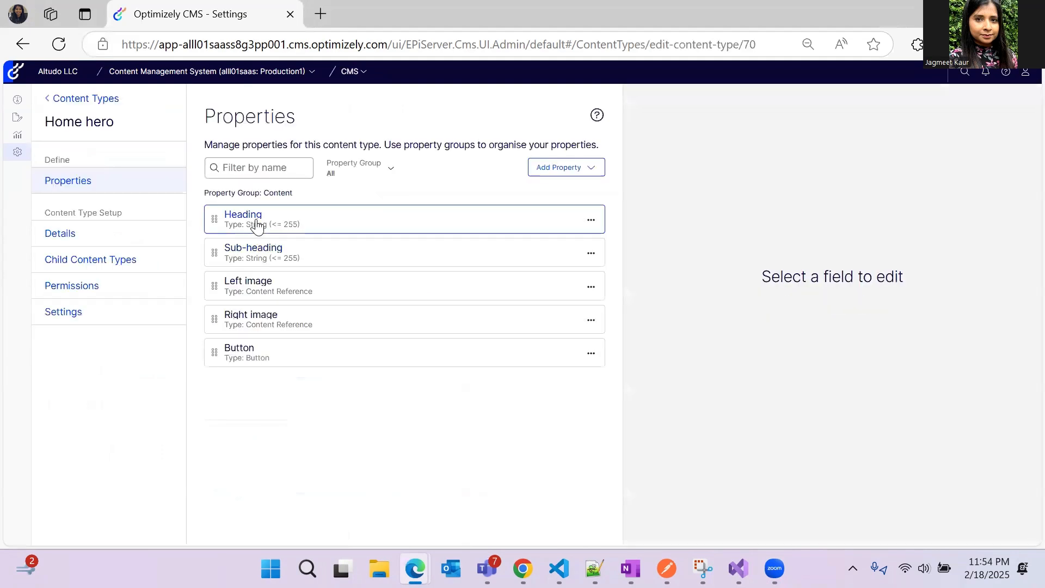